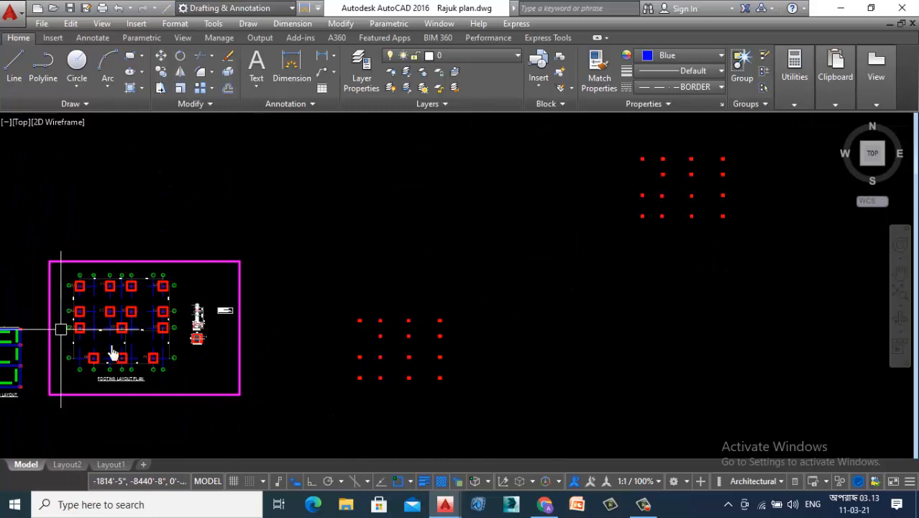
Step: Delete the upper copy of the column layout in the empty area beyond the footing layout plan
{"action": "scroll", "coordinate": [405, 362], "scroll_direction": "down", "scroll_amount": 2}
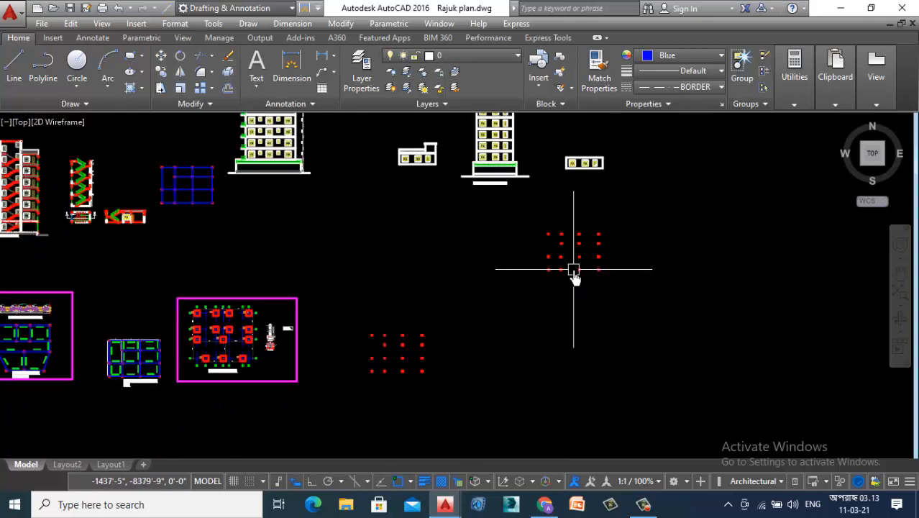
{"action": "left_click", "coordinate": [673, 205]}
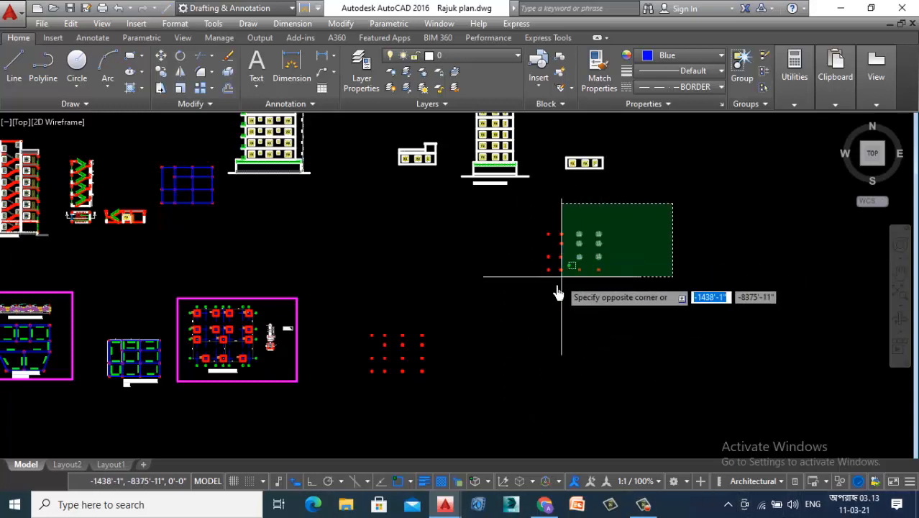
{"action": "left_click", "coordinate": [547, 299]}
{"action": "key", "text": "Delete"}
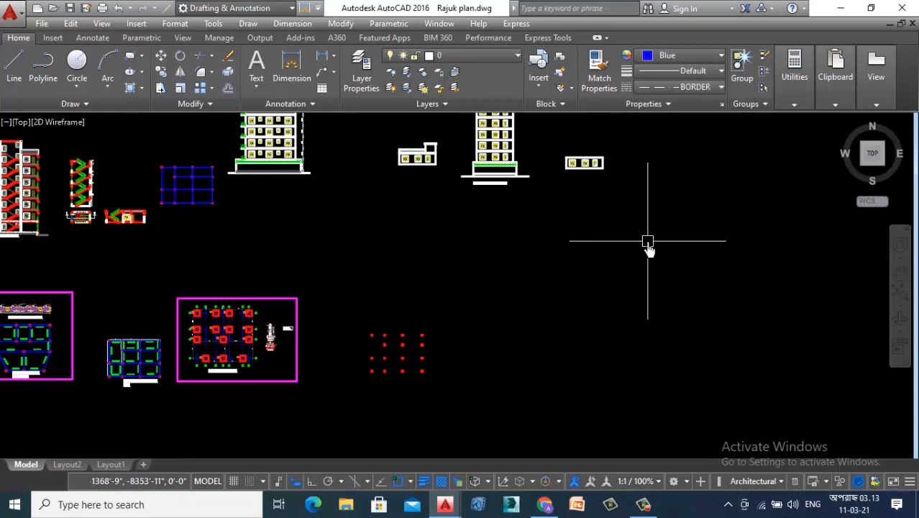
Step: Draw a line from the top-left column's outer corner down to the bottom-left column's lower outer corner
{"action": "scroll", "coordinate": [203, 387], "scroll_direction": "up", "scroll_amount": 2}
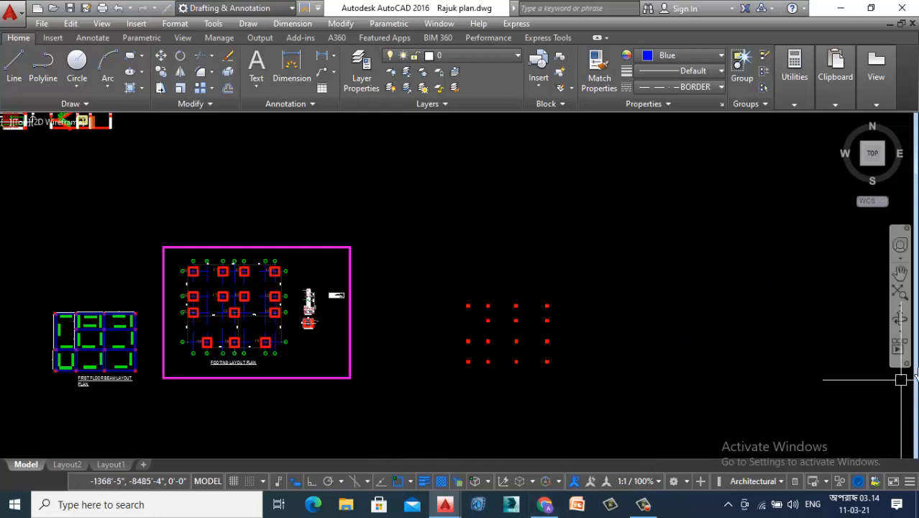
{"action": "scroll", "coordinate": [597, 385], "scroll_direction": "up", "scroll_amount": 2}
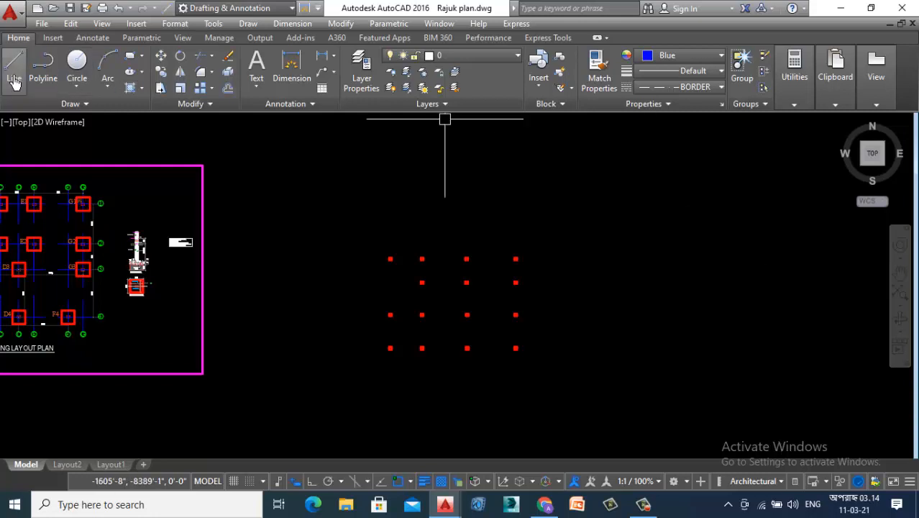
{"action": "left_click", "coordinate": [14, 79]}
{"action": "scroll", "coordinate": [366, 286], "scroll_direction": "up", "scroll_amount": 4}
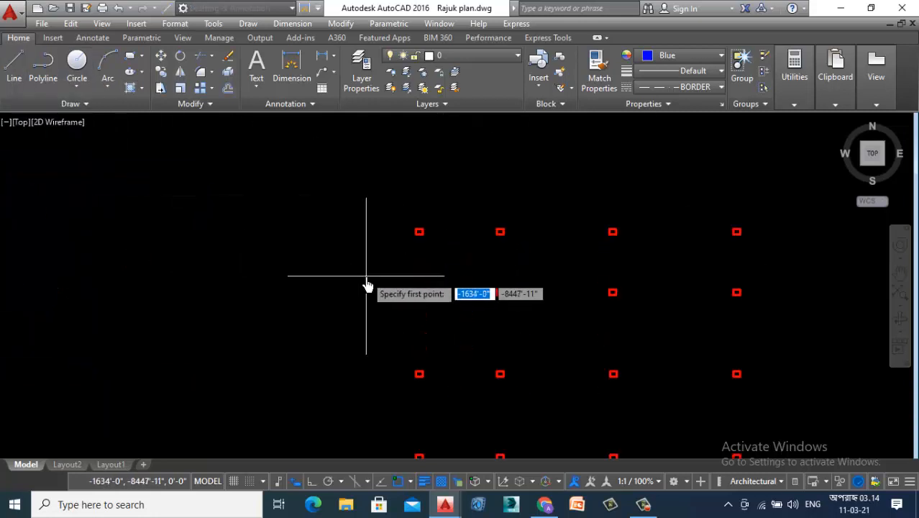
{"action": "scroll", "coordinate": [397, 263], "scroll_direction": "up", "scroll_amount": 2}
{"action": "scroll", "coordinate": [425, 227], "scroll_direction": "up", "scroll_amount": 6}
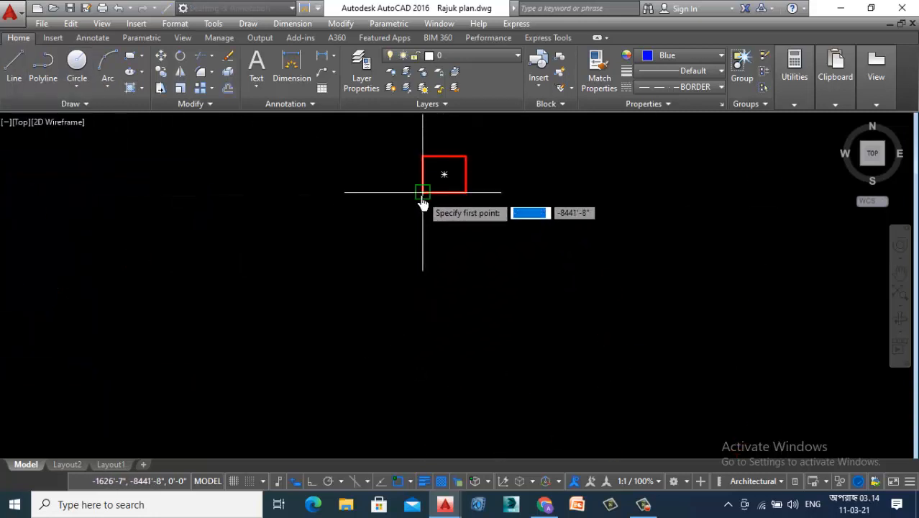
{"action": "left_click", "coordinate": [422, 193]}
{"action": "scroll", "coordinate": [411, 288], "scroll_direction": "down", "scroll_amount": 6}
{"action": "scroll", "coordinate": [413, 302], "scroll_direction": "up", "scroll_amount": 2}
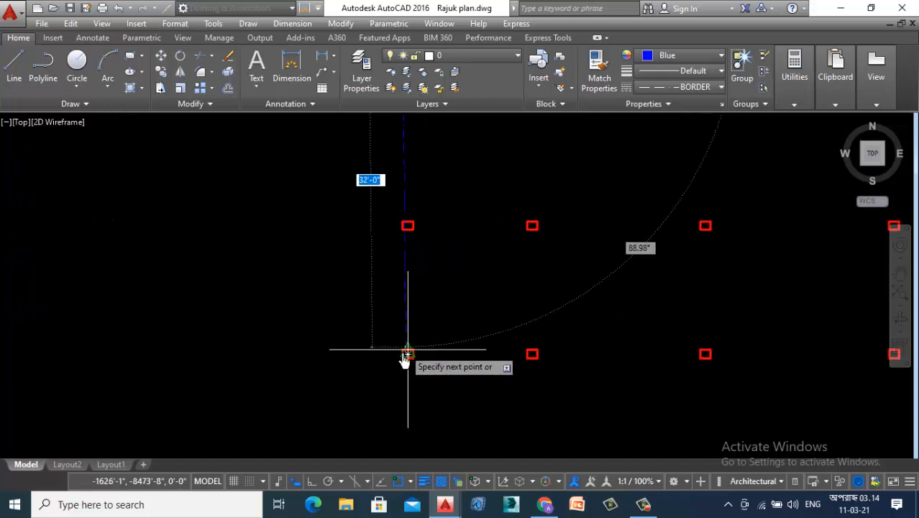
{"action": "scroll", "coordinate": [405, 361], "scroll_direction": "up", "scroll_amount": 5}
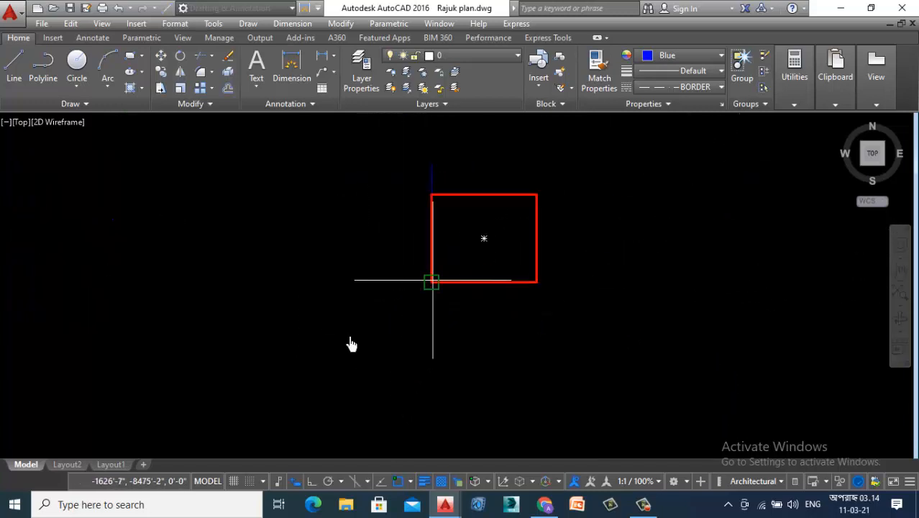
Step: Continue the line around the outer corners of the bottom, right and top columns, closing it at the top-left column
{"action": "scroll", "coordinate": [294, 318], "scroll_direction": "down", "scroll_amount": 6}
{"action": "scroll", "coordinate": [199, 321], "scroll_direction": "up", "scroll_amount": 3}
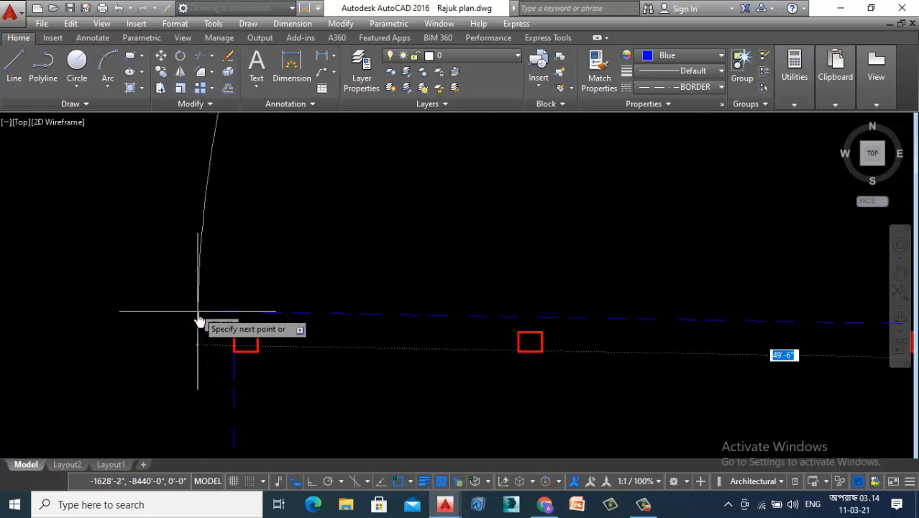
{"action": "left_click", "coordinate": [234, 330]}
{"action": "key", "text": "Escape"}
{"action": "scroll", "coordinate": [278, 214], "scroll_direction": "down", "scroll_amount": 5}
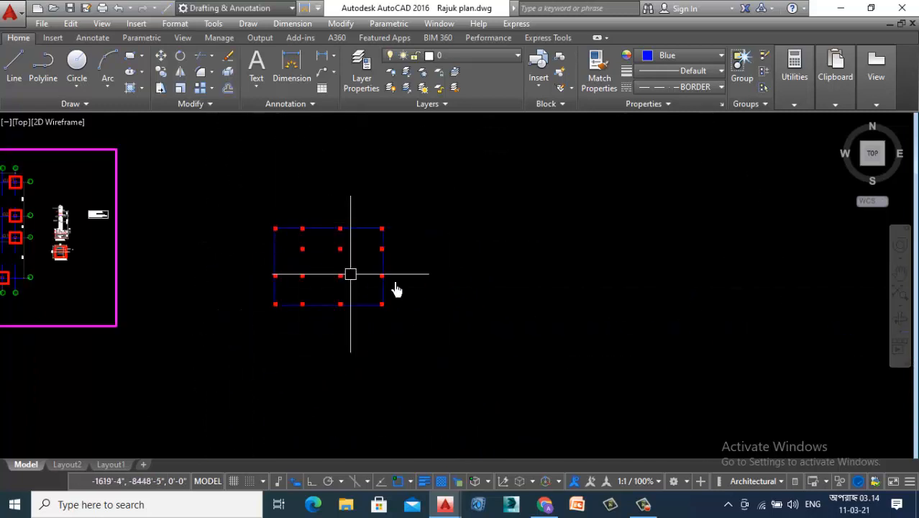
Step: Offset the edge lines around the columns 5' outward
{"action": "scroll", "coordinate": [328, 212], "scroll_direction": "up", "scroll_amount": 2}
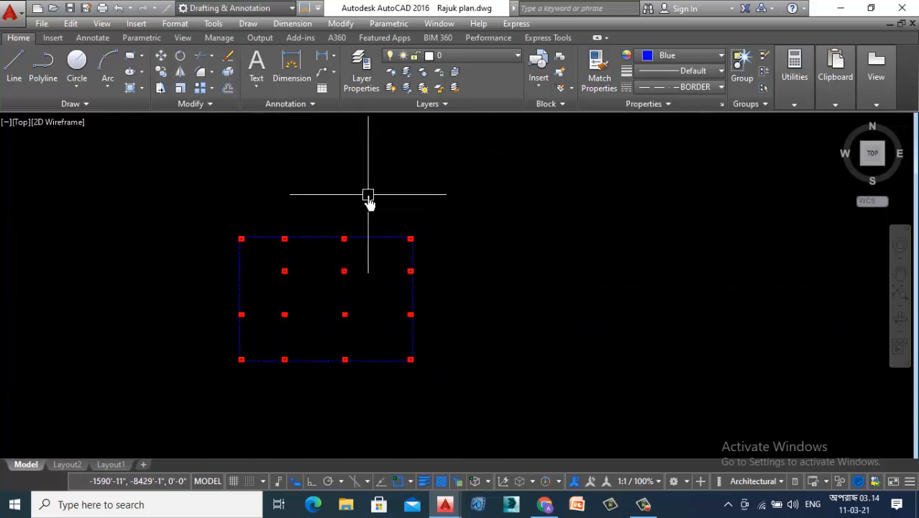
{"action": "type", "text": "o"}
{"action": "key", "text": "Return"}
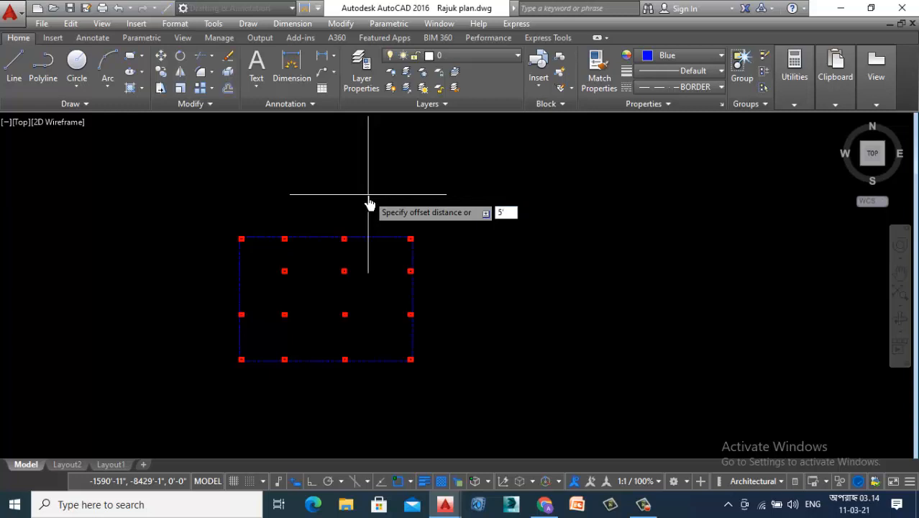
{"action": "left_click", "coordinate": [367, 238]}
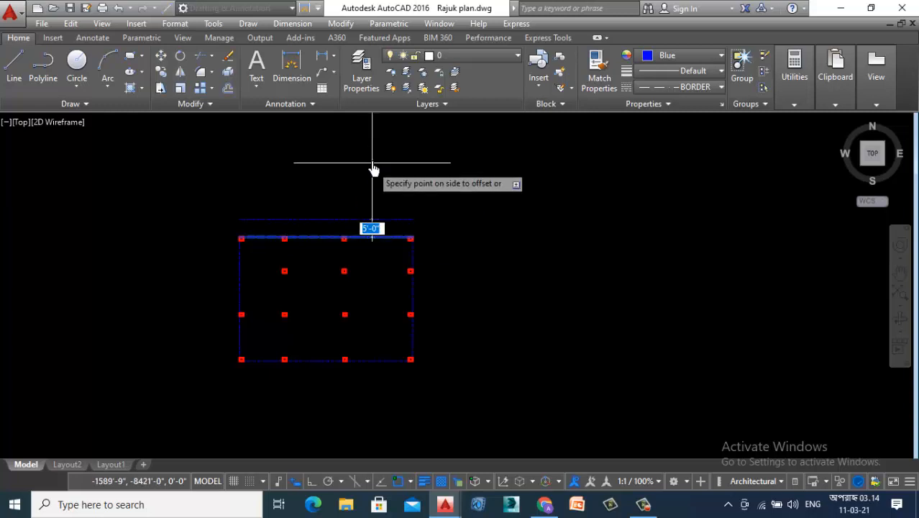
{"action": "left_click", "coordinate": [371, 164]}
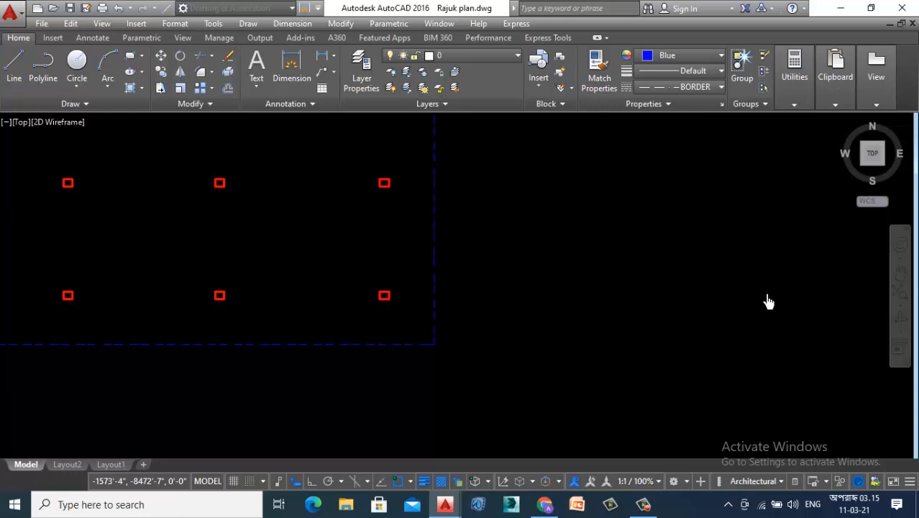
Step: Fillet the bottom and left offset lines to close the lower-left corner of the outer boundary
{"action": "scroll", "coordinate": [765, 298], "scroll_direction": "down", "scroll_amount": 3}
{"action": "scroll", "coordinate": [614, 295], "scroll_direction": "up", "scroll_amount": 2}
{"action": "type", "text": "f"}
{"action": "key", "text": "Return"}
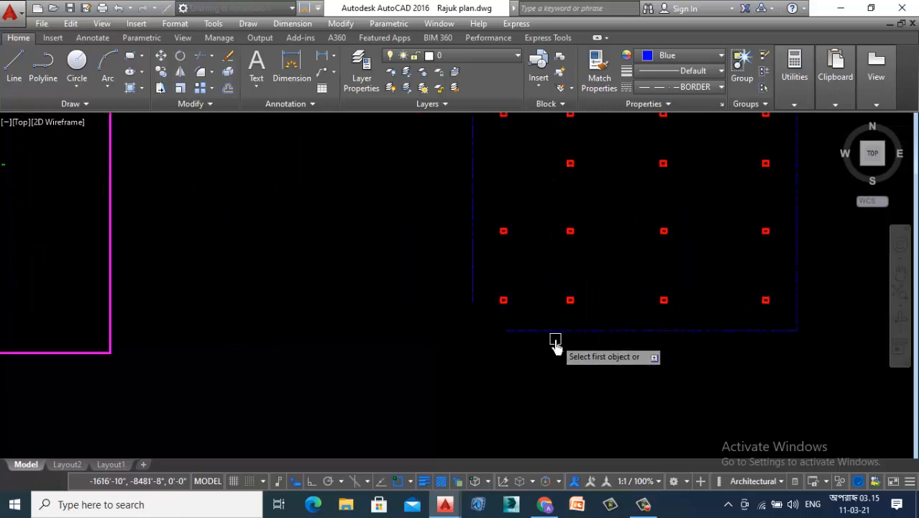
{"action": "left_click", "coordinate": [556, 333]}
{"action": "left_click", "coordinate": [473, 256]}
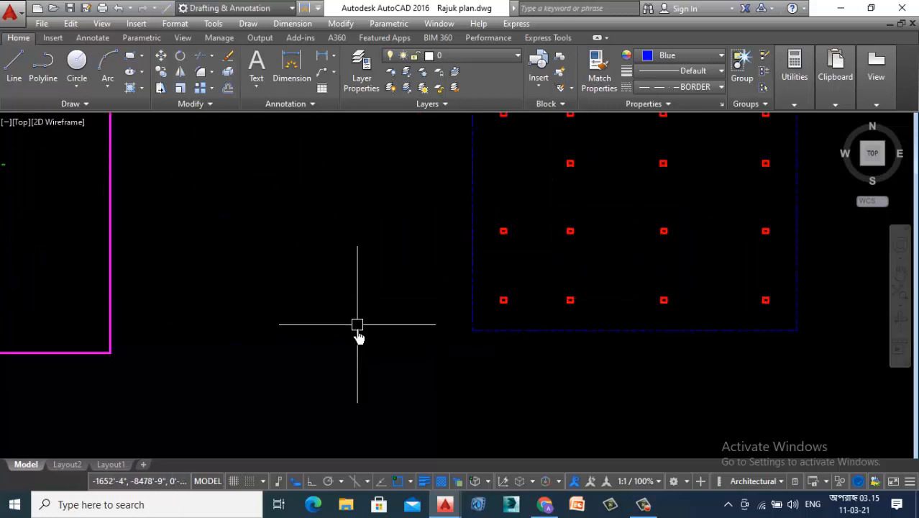
Step: Draw a vertical grid line from the top-left column's upper midpoint to the bottom-left column's lower midpoint
{"action": "scroll", "coordinate": [357, 337], "scroll_direction": "down", "scroll_amount": 2}
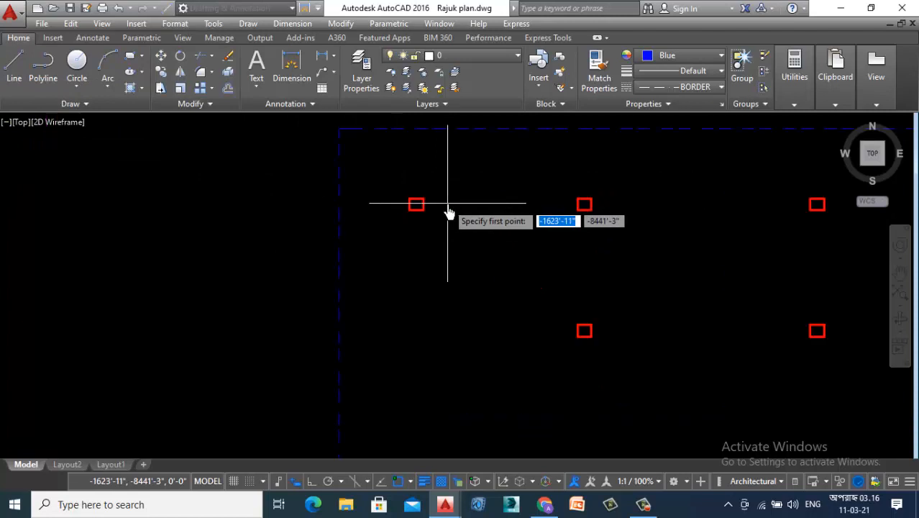
{"action": "scroll", "coordinate": [412, 202], "scroll_direction": "up", "scroll_amount": 2}
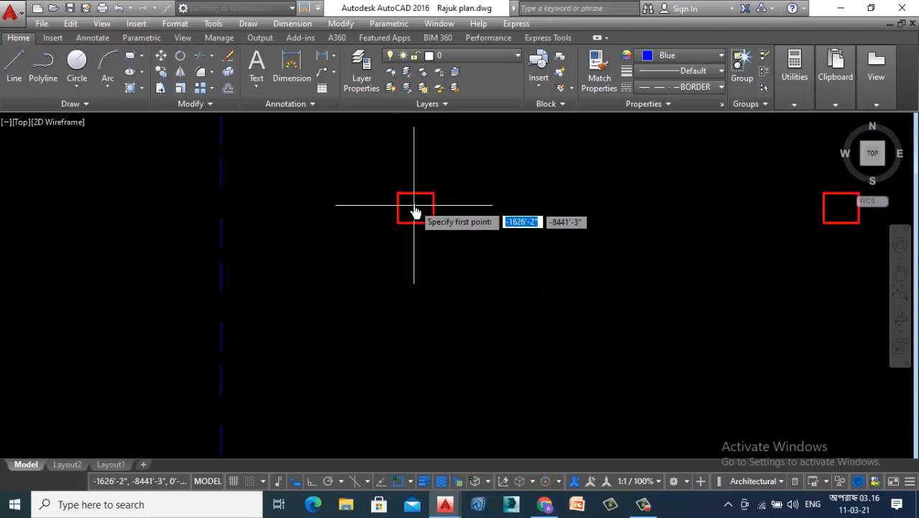
{"action": "left_click", "coordinate": [415, 193]}
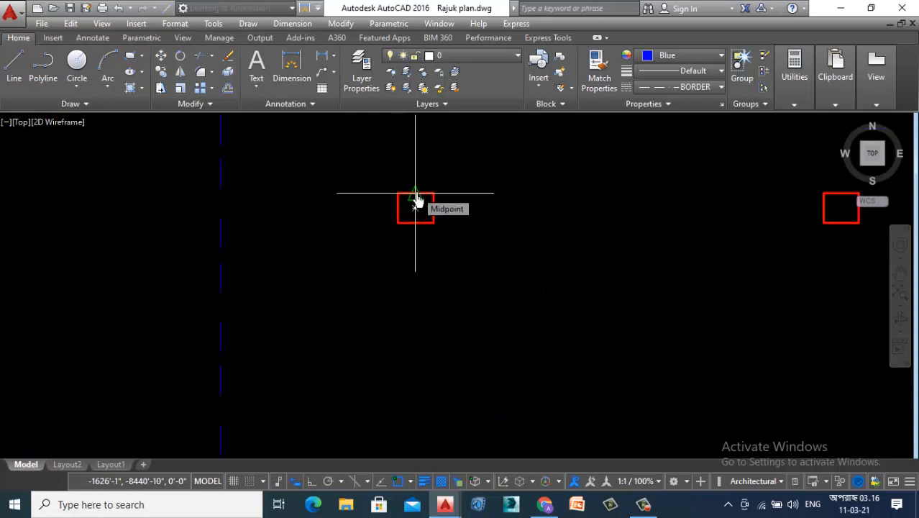
{"action": "scroll", "coordinate": [416, 202], "scroll_direction": "down", "scroll_amount": 6}
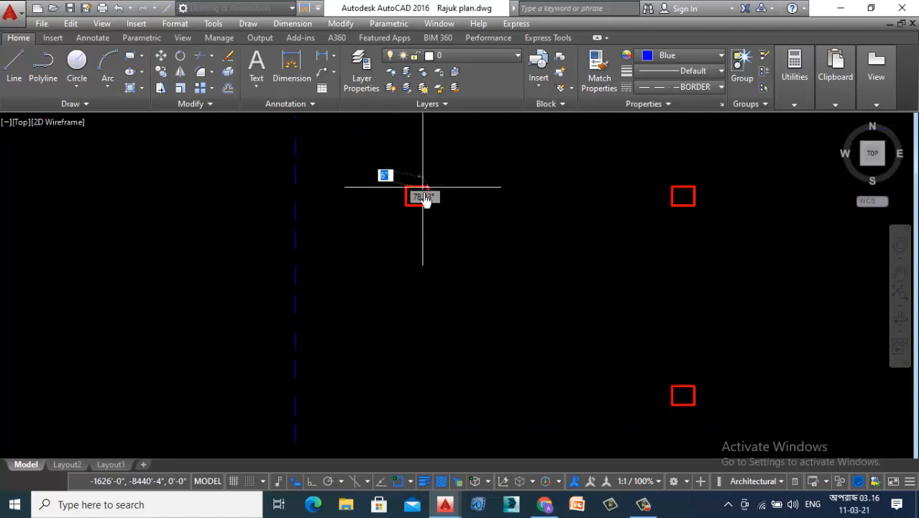
{"action": "scroll", "coordinate": [426, 238], "scroll_direction": "up", "scroll_amount": 8}
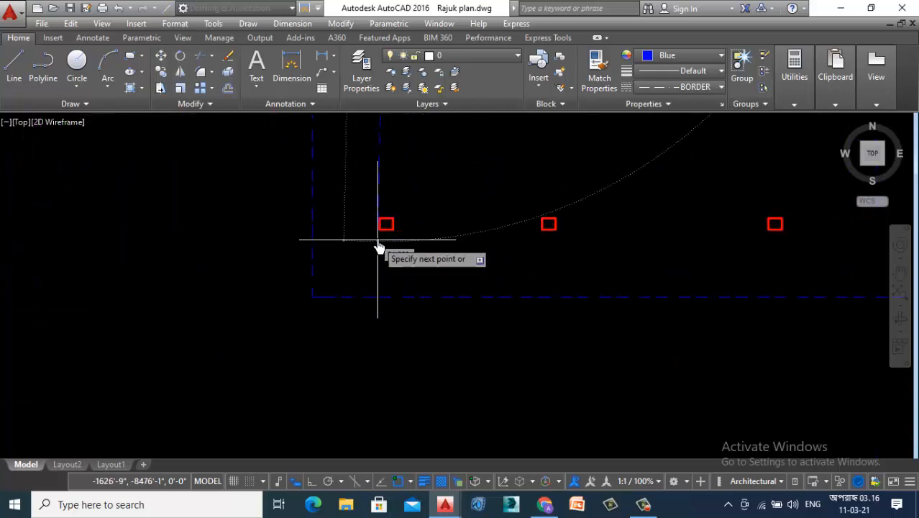
{"action": "left_click", "coordinate": [400, 203]}
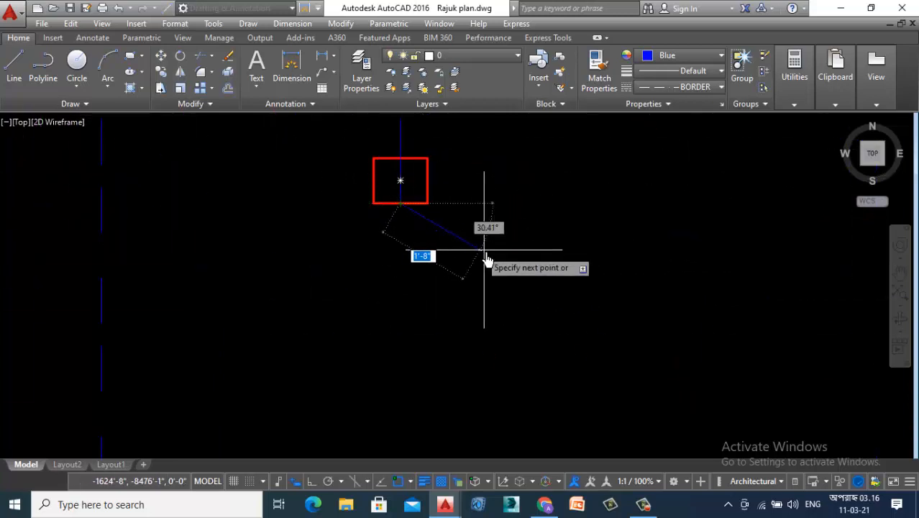
{"action": "key", "text": "Escape"}
Step: Draw a horizontal grid line through the bottom row, from the bottom-left column's left midpoint to the bottom-right column's right midpoint
{"action": "key", "text": "space"}
{"action": "left_click", "coordinate": [372, 181]}
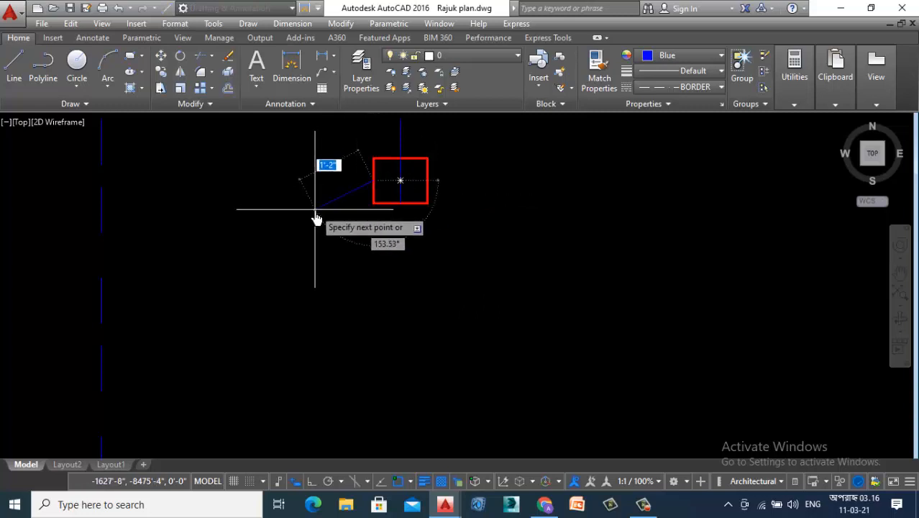
{"action": "scroll", "coordinate": [314, 208], "scroll_direction": "down", "scroll_amount": 9}
{"action": "scroll", "coordinate": [573, 208], "scroll_direction": "up", "scroll_amount": 5}
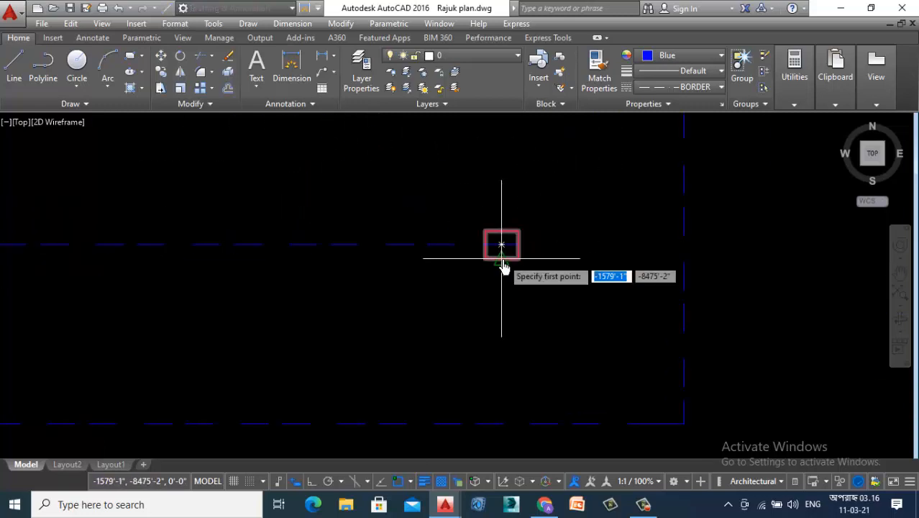
Step: Draw a vertical grid line from the bottom-right column's lower midpoint to the top-right column's upper midpoint
{"action": "left_click", "coordinate": [502, 250]}
{"action": "scroll", "coordinate": [507, 274], "scroll_direction": "down", "scroll_amount": 6}
{"action": "scroll", "coordinate": [503, 183], "scroll_direction": "up", "scroll_amount": 8}
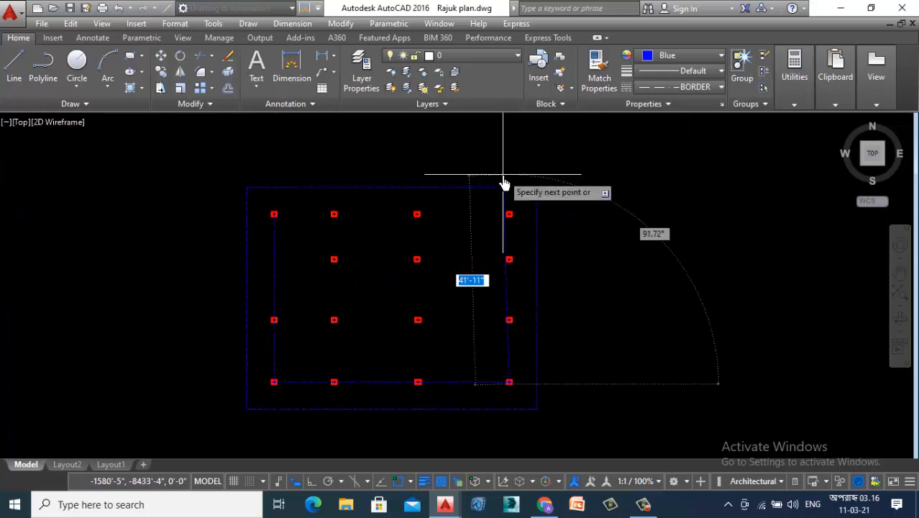
{"action": "scroll", "coordinate": [503, 190], "scroll_direction": "up", "scroll_amount": 3}
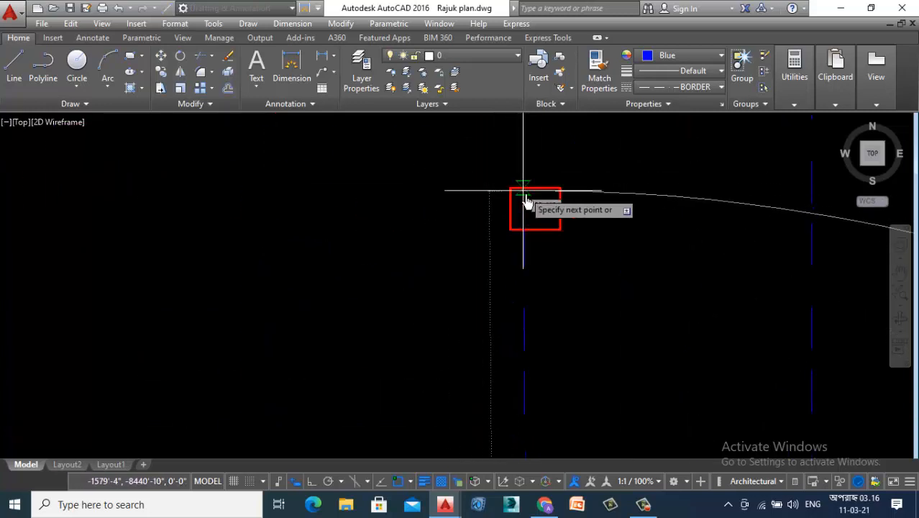
{"action": "key", "text": "Escape"}
Step: Draw grid lines through the midpoints of the top row and of the second vertical line of columns from the left
{"action": "key", "text": "space"}
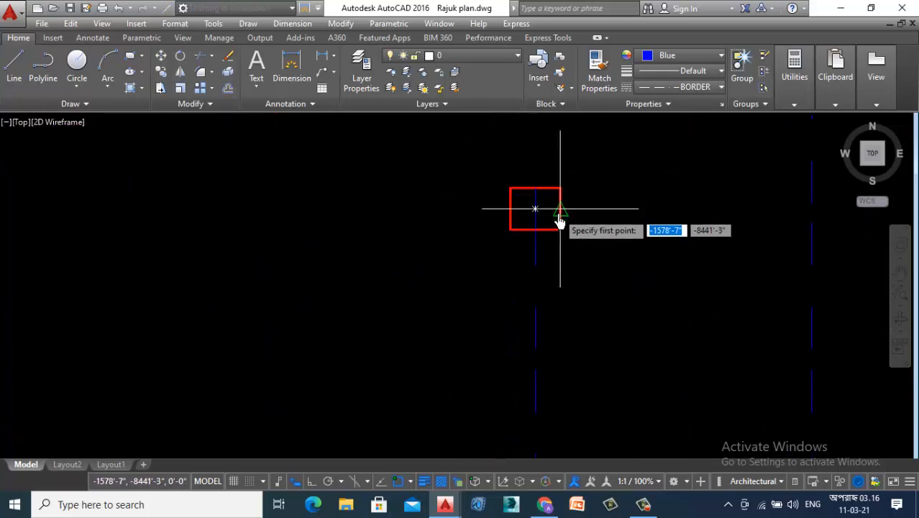
{"action": "scroll", "coordinate": [337, 324], "scroll_direction": "down", "scroll_amount": 6}
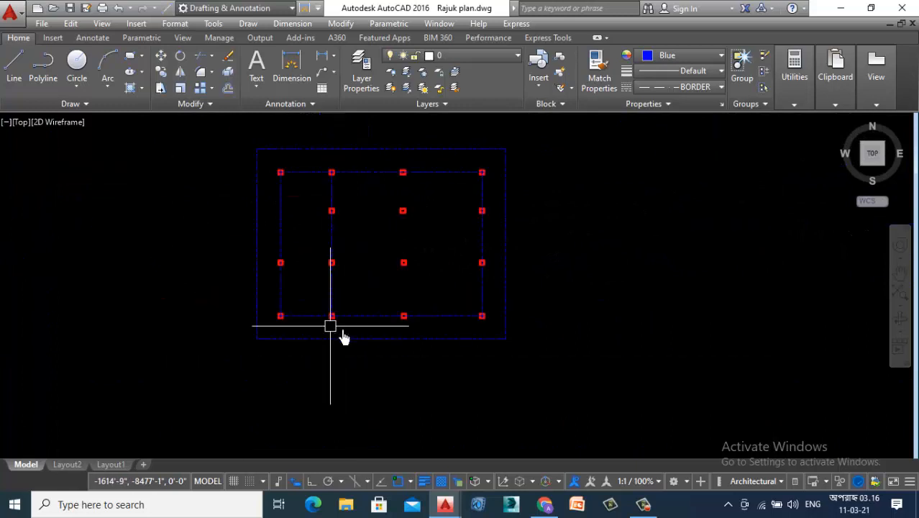
{"action": "scroll", "coordinate": [348, 291], "scroll_direction": "up", "scroll_amount": 2}
{"action": "scroll", "coordinate": [347, 291], "scroll_direction": "up", "scroll_amount": 2}
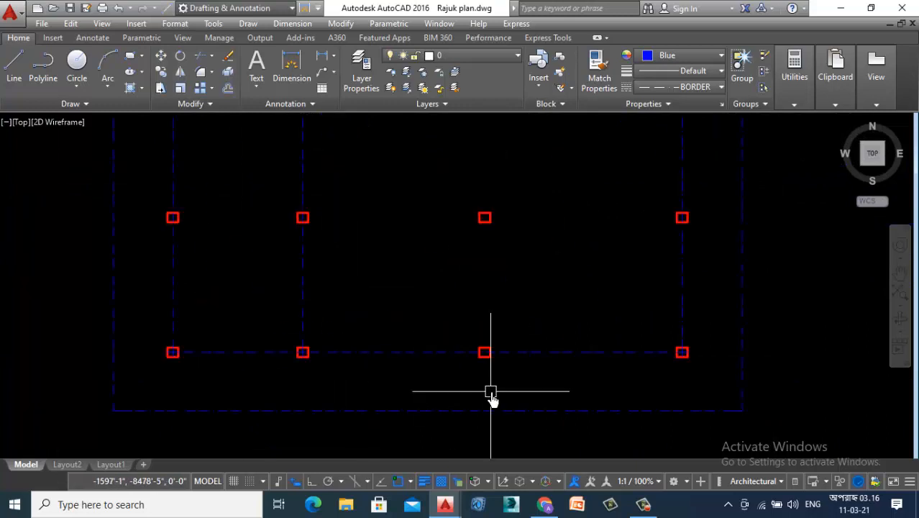
Step: Draw a vertical grid line through the third line of columns, from the bottom column's lower midpoint to the top column's upper midpoint
{"action": "scroll", "coordinate": [490, 392], "scroll_direction": "up", "scroll_amount": 4}
{"action": "key", "text": "space"}
{"action": "left_click", "coordinate": [472, 328]}
{"action": "scroll", "coordinate": [472, 373], "scroll_direction": "down", "scroll_amount": 6}
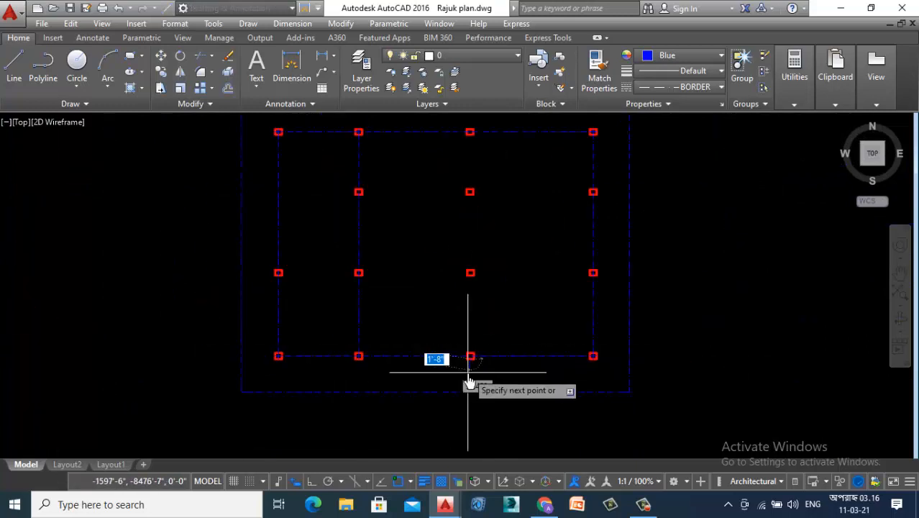
{"action": "scroll", "coordinate": [467, 312], "scroll_direction": "up", "scroll_amount": 6}
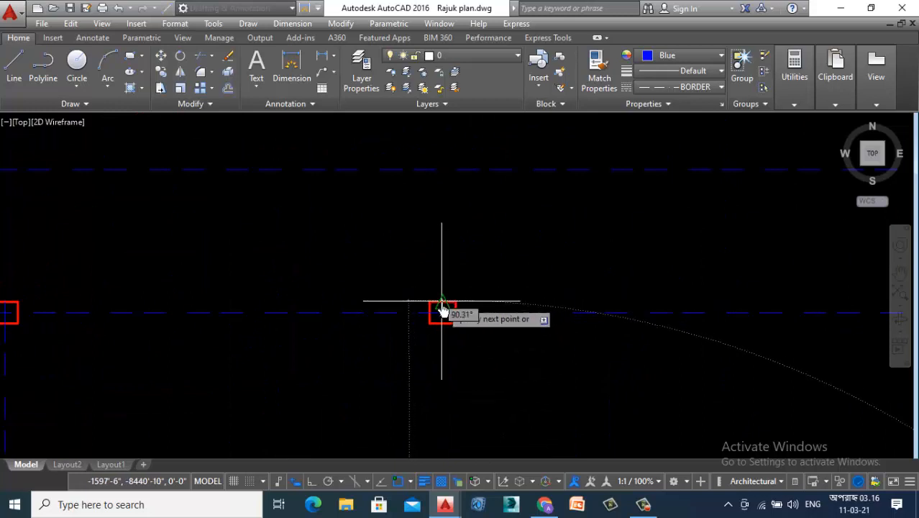
{"action": "key", "text": "Escape"}
Step: Draw horizontal grid lines through the midpoints of the two middle rows of columns
{"action": "scroll", "coordinate": [443, 246], "scroll_direction": "down", "scroll_amount": 5}
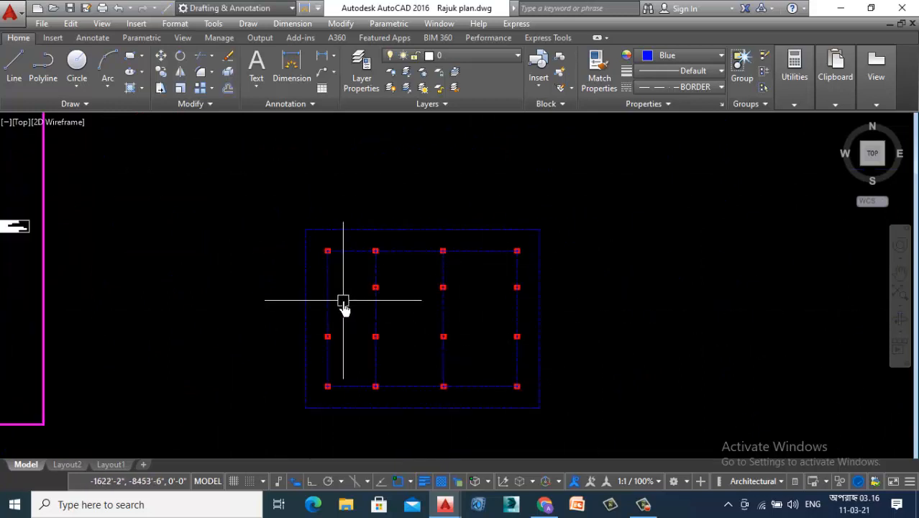
{"action": "scroll", "coordinate": [521, 289], "scroll_direction": "up", "scroll_amount": 8}
{"action": "key", "text": "space"}
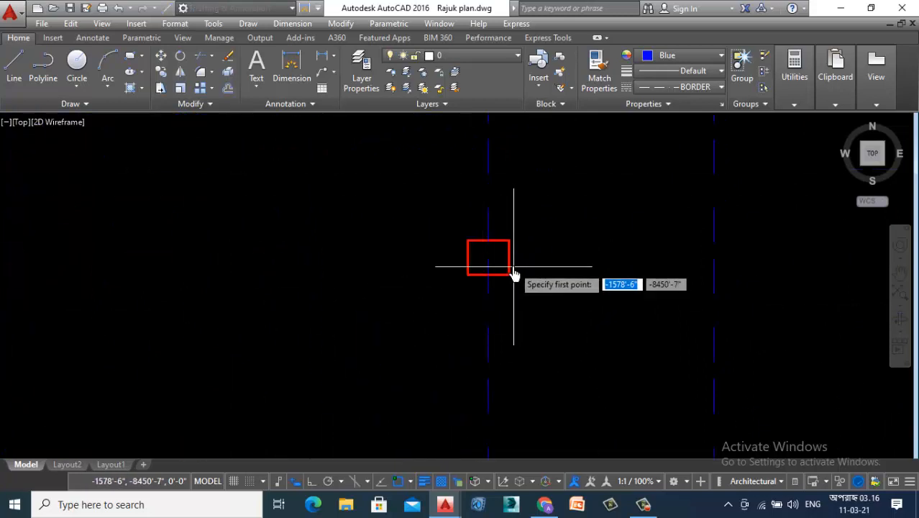
{"action": "key", "text": "Escape"}
{"action": "scroll", "coordinate": [514, 274], "scroll_direction": "down", "scroll_amount": 6}
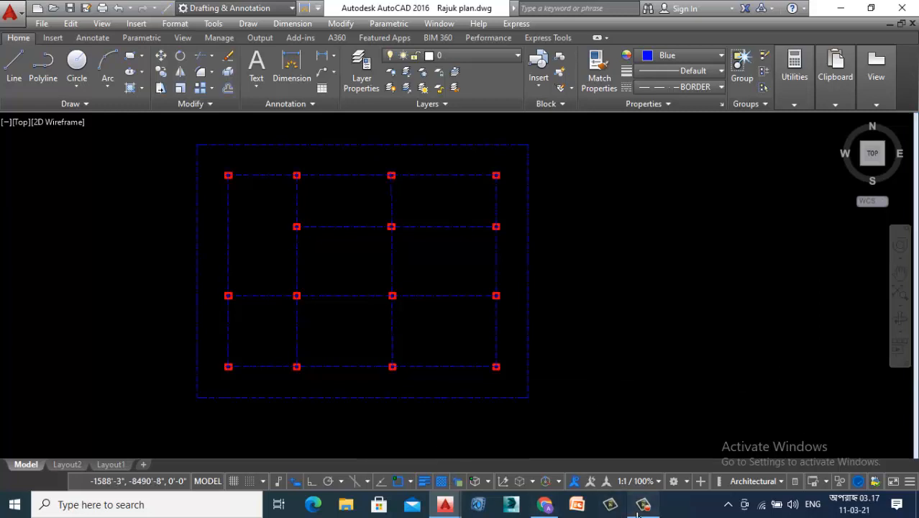
Step: Extend the four vertical grid lines up and down to the outer boundary
{"action": "left_click", "coordinate": [509, 194]}
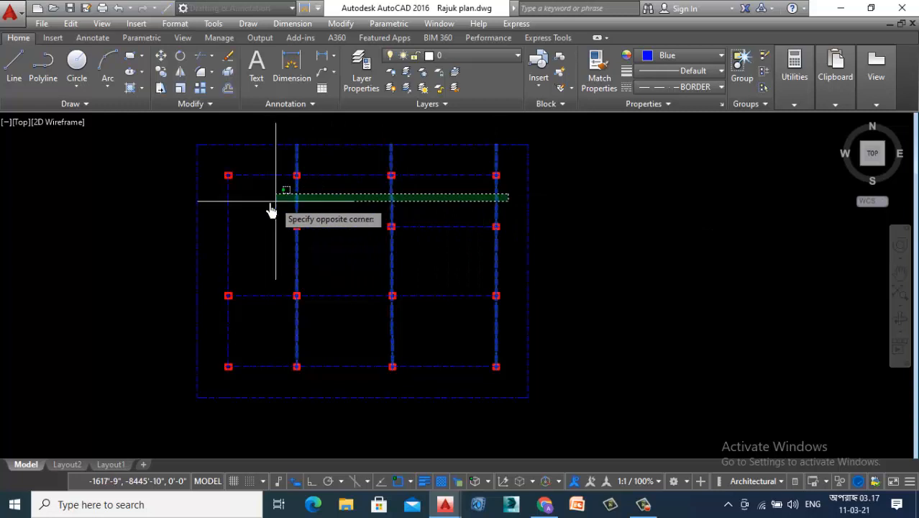
{"action": "left_click", "coordinate": [215, 216]}
{"action": "key", "text": "Return"}
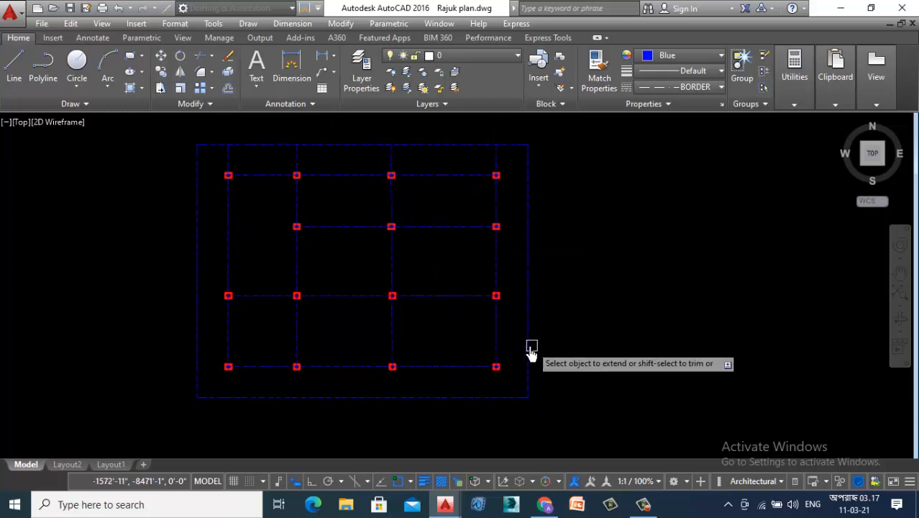
{"action": "left_click", "coordinate": [511, 328]}
{"action": "left_click", "coordinate": [257, 317]}
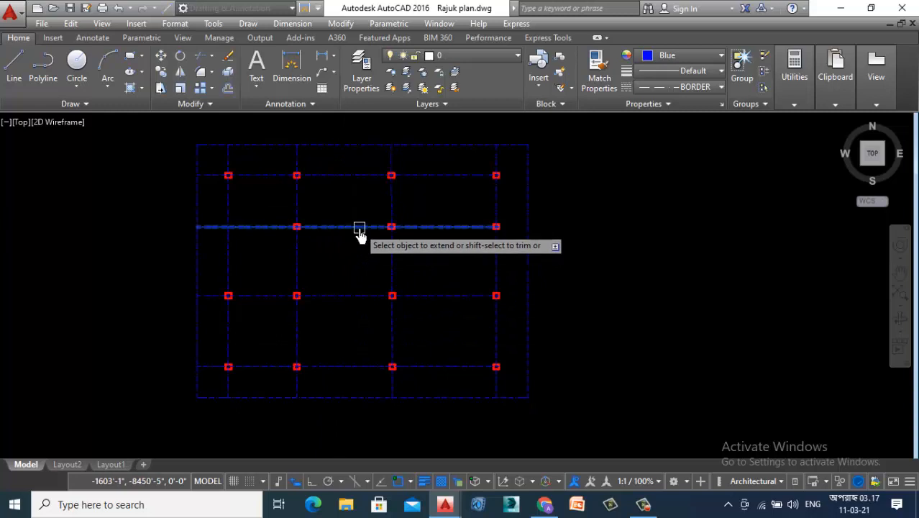
Step: Extend the horizontal grid lines sideways to the outer boundary and finish the Extend command
{"action": "left_click", "coordinate": [458, 157]}
{"action": "left_click", "coordinate": [427, 377]}
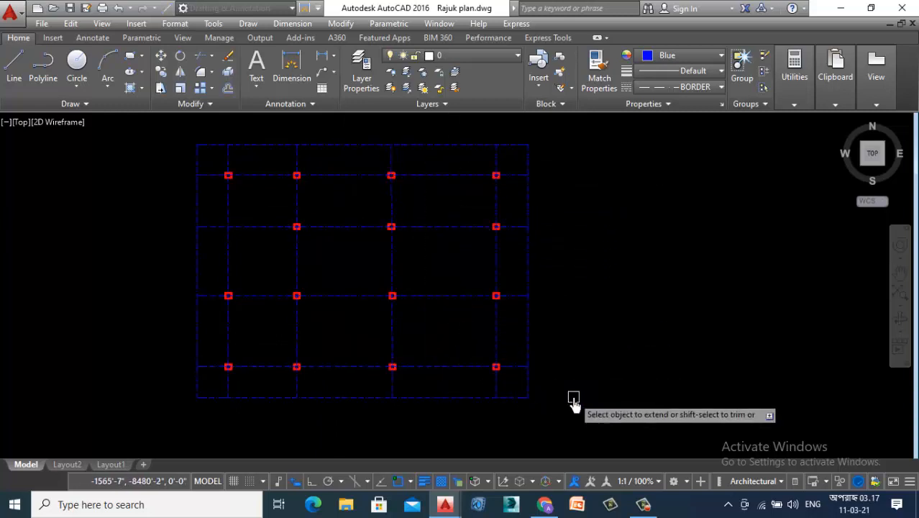
{"action": "scroll", "coordinate": [573, 400], "scroll_direction": "down", "scroll_amount": 2}
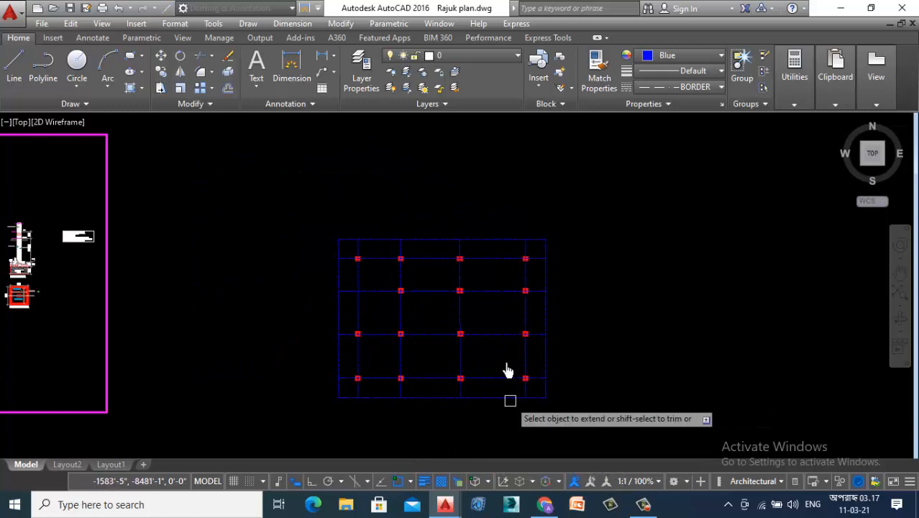
{"action": "scroll", "coordinate": [543, 273], "scroll_direction": "up", "scroll_amount": 2}
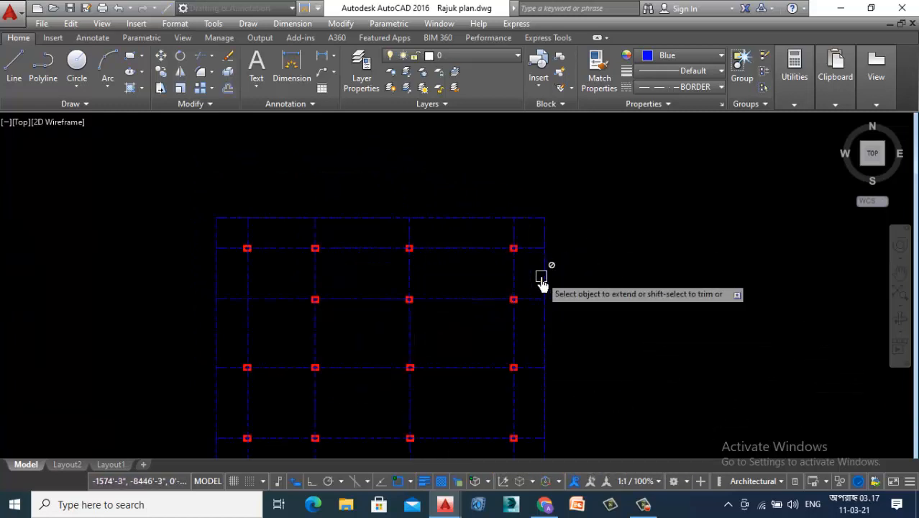
{"action": "key", "text": "Escape"}
Step: Delete the four lines of the outer boundary around the extended column grid
{"action": "left_click", "coordinate": [413, 217]}
{"action": "left_click", "coordinate": [545, 230]}
{"action": "key", "text": "Delete"}
{"action": "scroll", "coordinate": [561, 219], "scroll_direction": "down", "scroll_amount": 2}
{"action": "scroll", "coordinate": [426, 216], "scroll_direction": "up", "scroll_amount": 2}
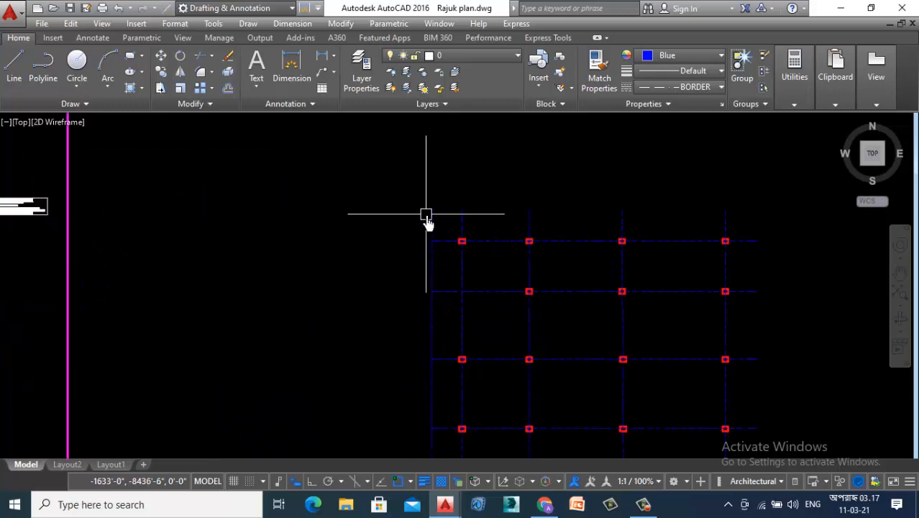
{"action": "left_click", "coordinate": [429, 214]}
{"action": "scroll", "coordinate": [403, 216], "scroll_direction": "down", "scroll_amount": 3}
{"action": "scroll", "coordinate": [499, 294], "scroll_direction": "up", "scroll_amount": 3}
{"action": "left_click", "coordinate": [501, 287]}
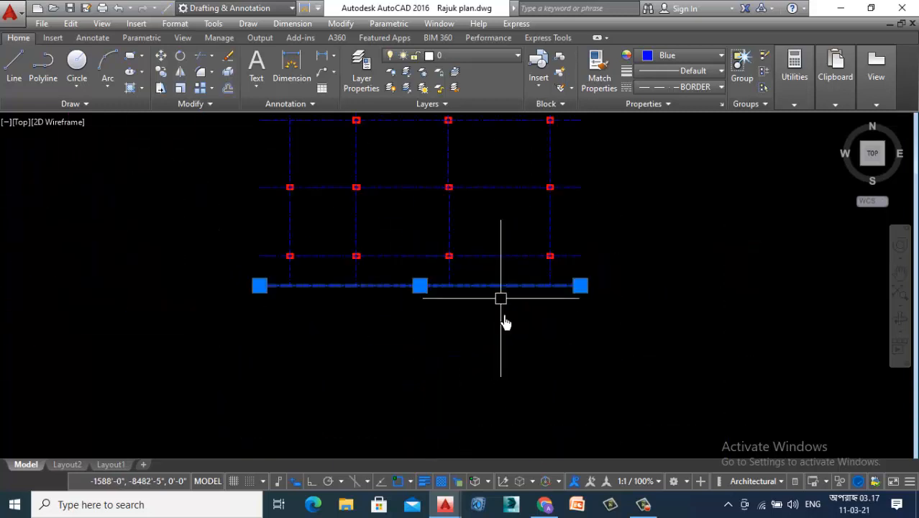
{"action": "key", "text": "Delete"}
Step: Copy grid bubbles A to D from the existing column layout plan onto the upper ends of the new vertical grid lines
{"action": "scroll", "coordinate": [512, 306], "scroll_direction": "down", "scroll_amount": 3}
{"action": "scroll", "coordinate": [543, 359], "scroll_direction": "down", "scroll_amount": 2}
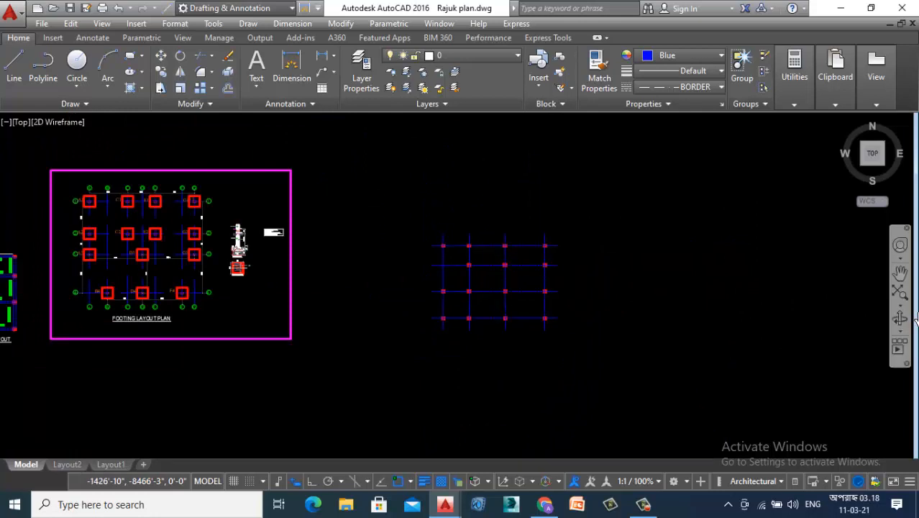
{"action": "scroll", "coordinate": [761, 272], "scroll_direction": "down", "scroll_amount": 4}
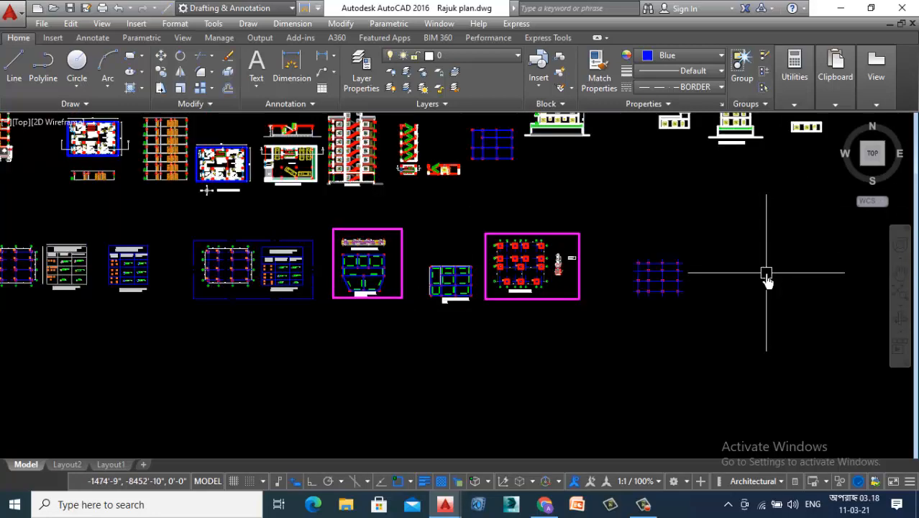
{"action": "scroll", "coordinate": [767, 275], "scroll_direction": "down", "scroll_amount": 2}
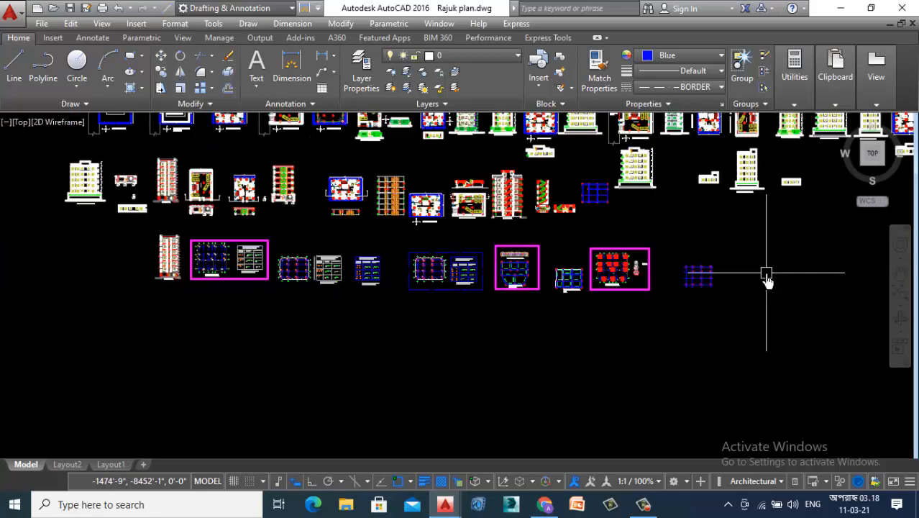
{"action": "scroll", "coordinate": [257, 262], "scroll_direction": "up", "scroll_amount": 8}
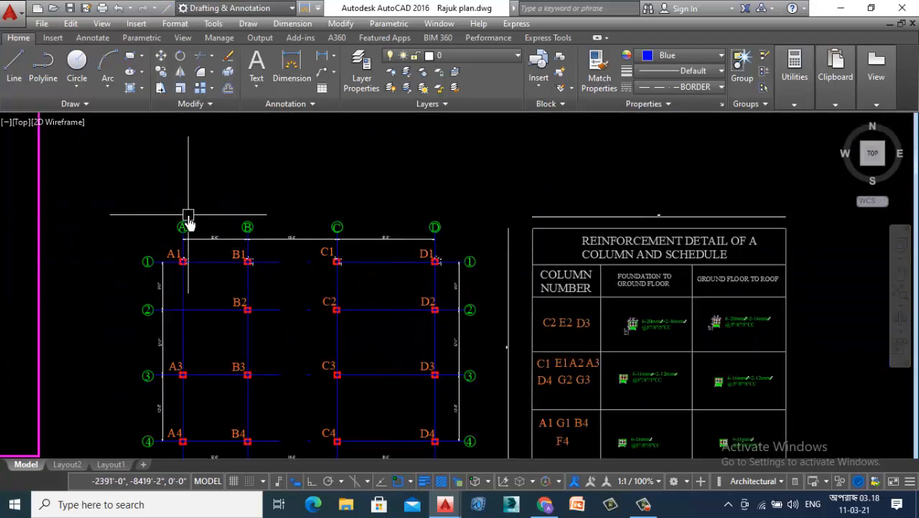
{"action": "scroll", "coordinate": [187, 215], "scroll_direction": "up", "scroll_amount": 2}
{"action": "left_click", "coordinate": [611, 177]}
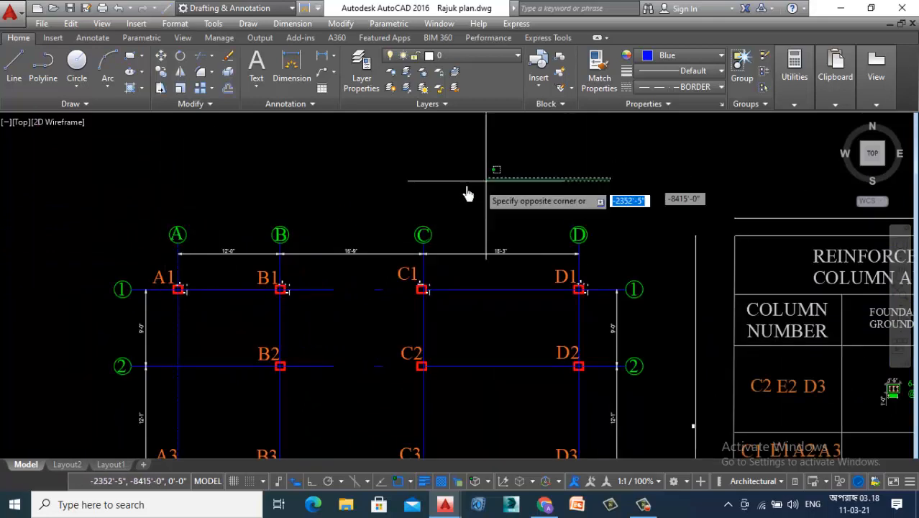
{"action": "left_click", "coordinate": [148, 242]}
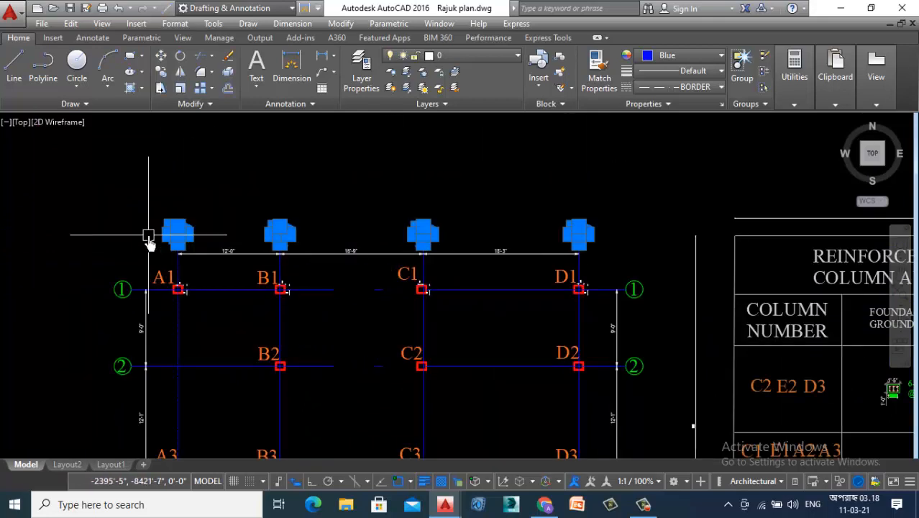
{"action": "right_click", "coordinate": [217, 173]}
{"action": "left_click", "coordinate": [249, 265]}
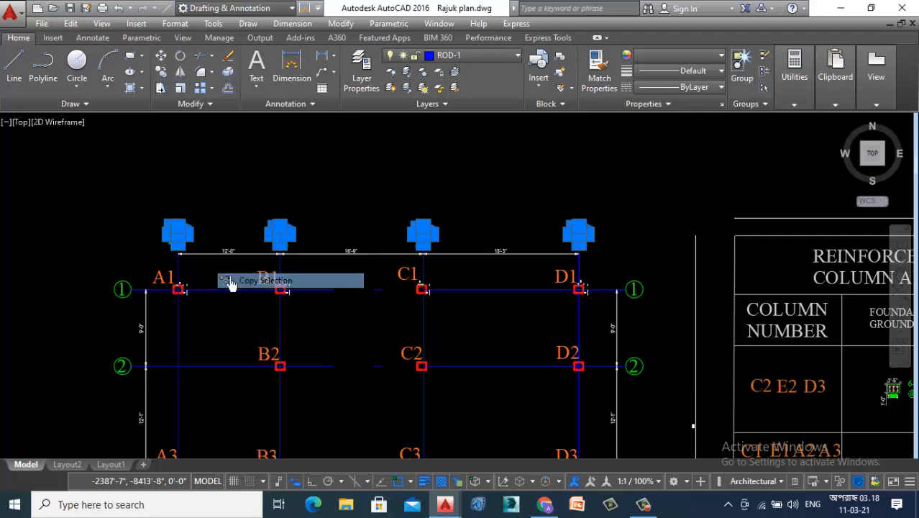
{"action": "scroll", "coordinate": [172, 237], "scroll_direction": "up", "scroll_amount": 7}
{"action": "left_click", "coordinate": [184, 184]}
{"action": "scroll", "coordinate": [152, 237], "scroll_direction": "down", "scroll_amount": 8}
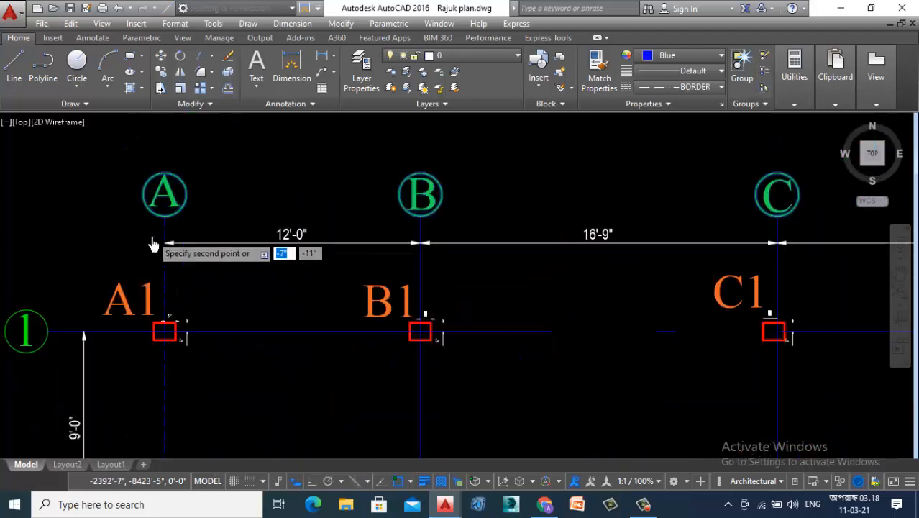
{"action": "scroll", "coordinate": [403, 381], "scroll_direction": "down", "scroll_amount": 3}
{"action": "scroll", "coordinate": [595, 365], "scroll_direction": "up", "scroll_amount": 10}
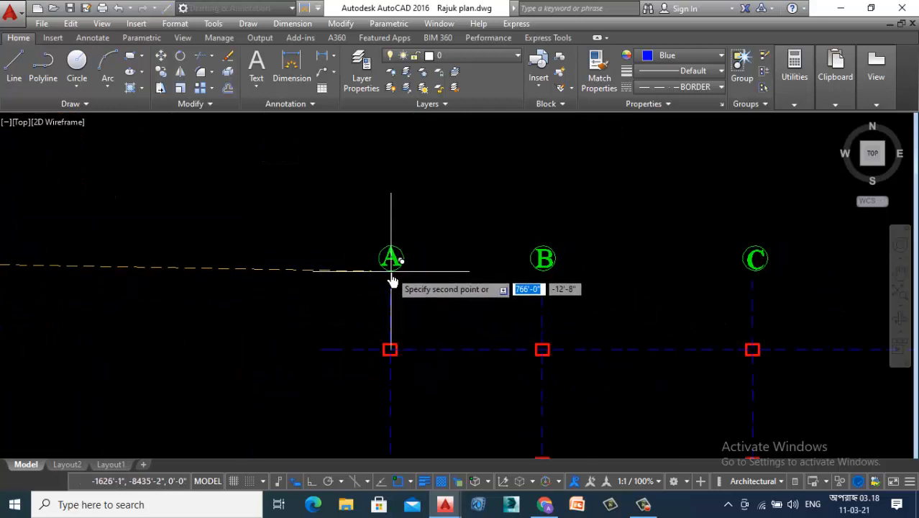
{"action": "left_click", "coordinate": [390, 286]}
{"action": "scroll", "coordinate": [399, 217], "scroll_direction": "down", "scroll_amount": 1}
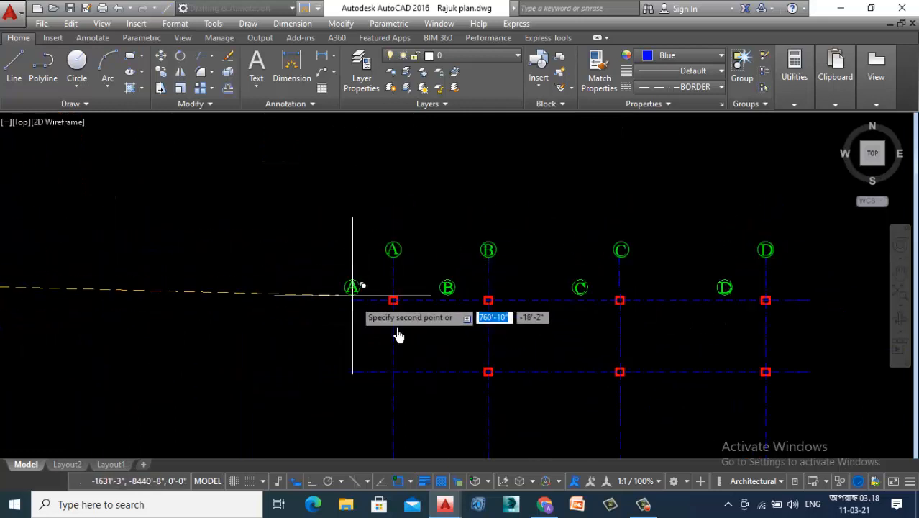
{"action": "scroll", "coordinate": [414, 217], "scroll_direction": "down", "scroll_amount": 3}
{"action": "scroll", "coordinate": [426, 214], "scroll_direction": "up", "scroll_amount": 3}
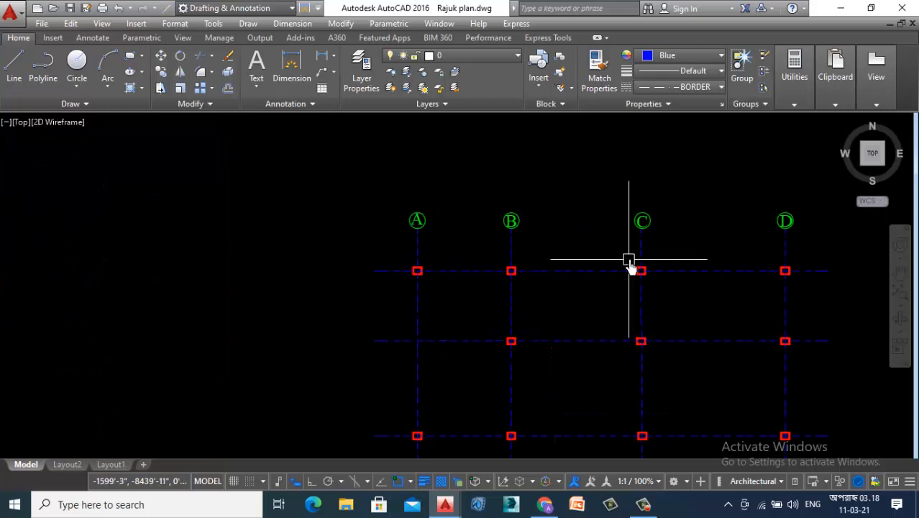
Step: Mirror bubbles A to D to the grid's lower side about a horizontal line through the left grid line's midpoint, keeping the originals
{"action": "scroll", "coordinate": [586, 265], "scroll_direction": "down", "scroll_amount": 2}
{"action": "scroll", "coordinate": [694, 259], "scroll_direction": "up", "scroll_amount": 4}
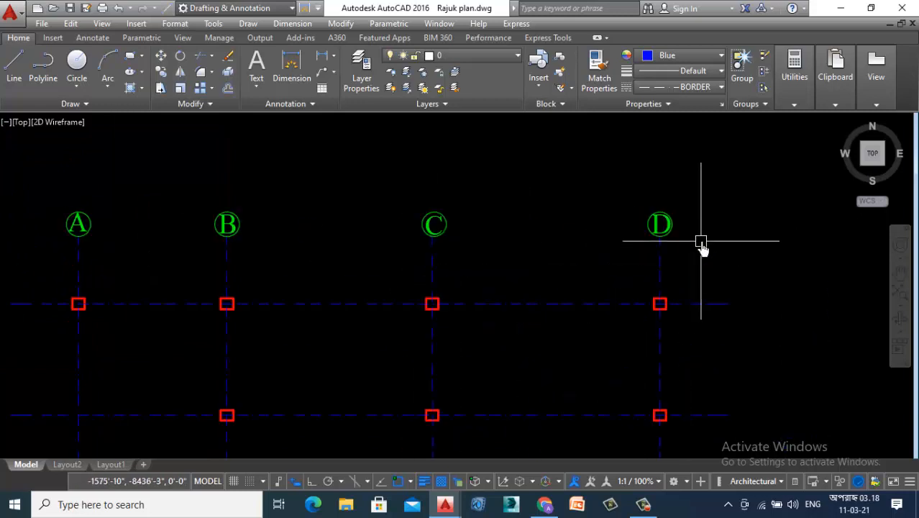
{"action": "left_click", "coordinate": [708, 166]}
{"action": "left_click", "coordinate": [51, 230]}
{"action": "type", "text": "mi"}
{"action": "key", "text": "Return"}
{"action": "scroll", "coordinate": [382, 168], "scroll_direction": "down", "scroll_amount": 3}
{"action": "scroll", "coordinate": [293, 245], "scroll_direction": "up", "scroll_amount": 2}
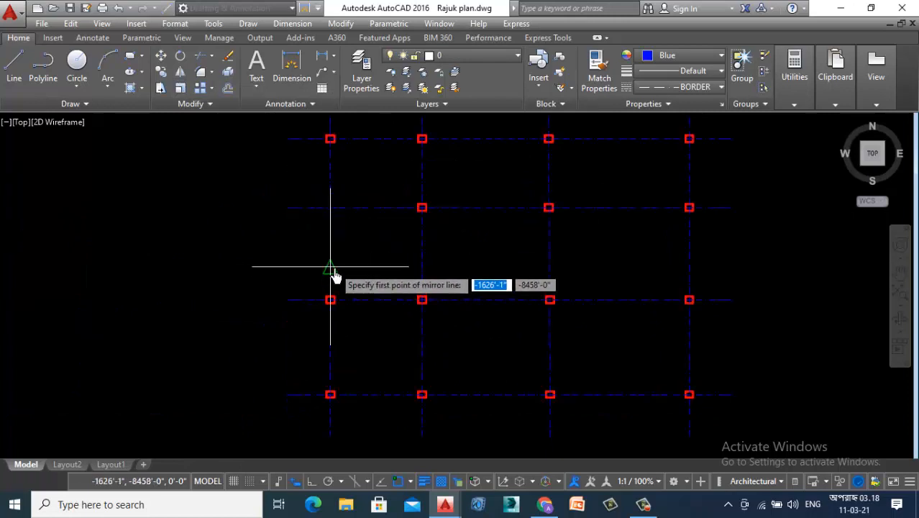
{"action": "left_click", "coordinate": [332, 267]}
{"action": "scroll", "coordinate": [334, 270], "scroll_direction": "down", "scroll_amount": 1}
{"action": "scroll", "coordinate": [334, 275], "scroll_direction": "down", "scroll_amount": 3}
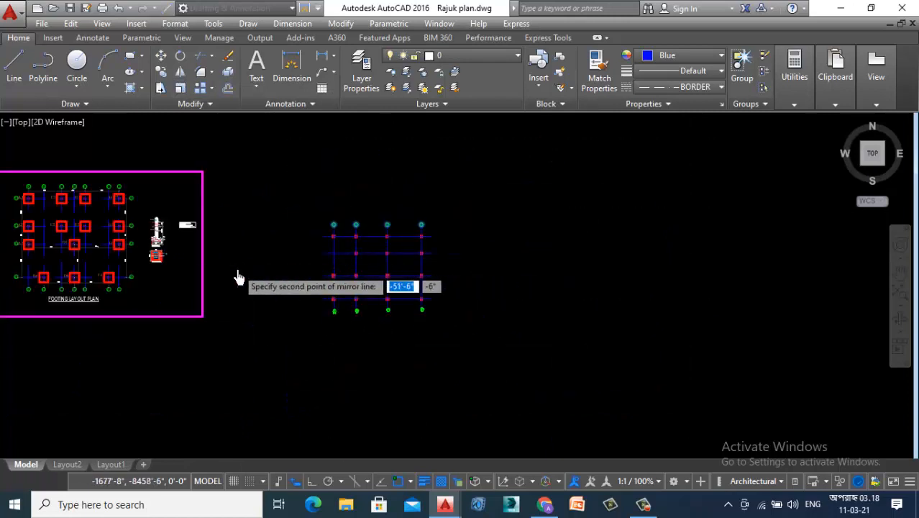
{"action": "key", "text": "F8"}
{"action": "left_click", "coordinate": [246, 278]}
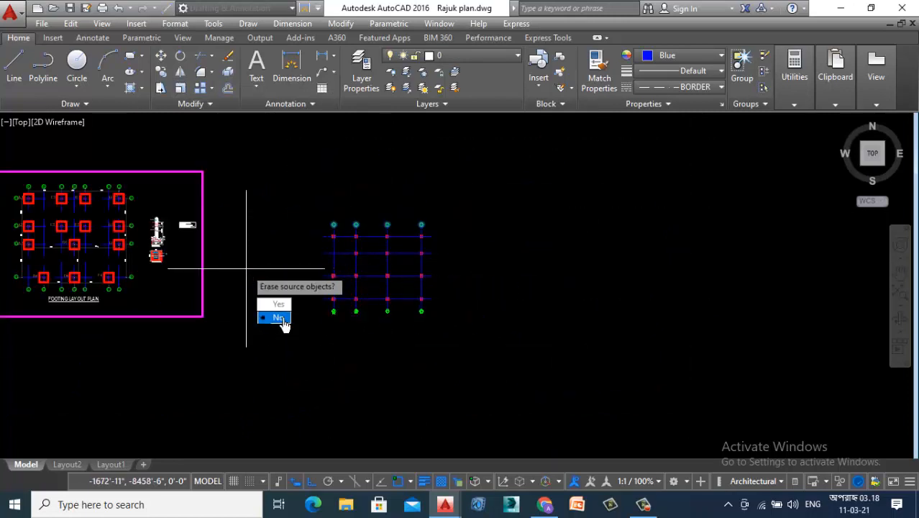
{"action": "left_click", "coordinate": [280, 318]}
Step: Move the letter A in the lower grid bubble upward to center it in its circle
{"action": "scroll", "coordinate": [328, 369], "scroll_direction": "up", "scroll_amount": 4}
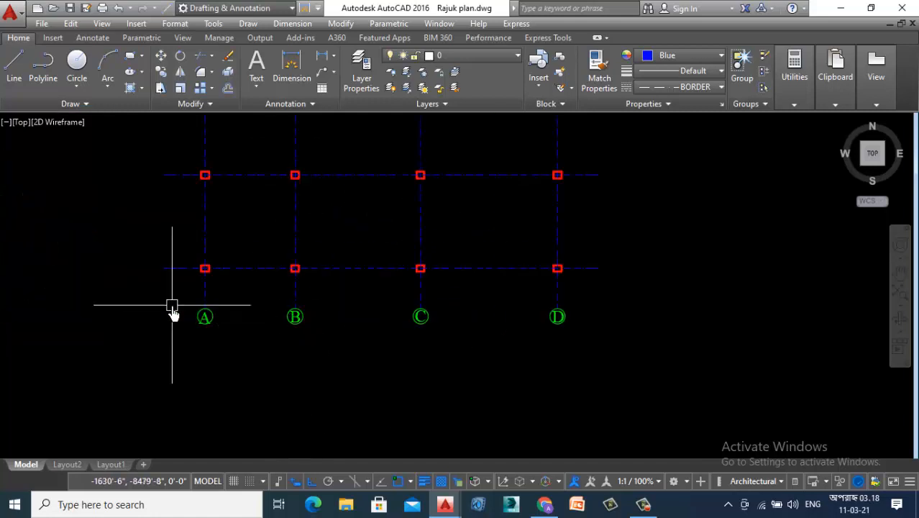
{"action": "scroll", "coordinate": [171, 318], "scroll_direction": "up", "scroll_amount": 4}
{"action": "scroll", "coordinate": [228, 319], "scroll_direction": "up", "scroll_amount": 4}
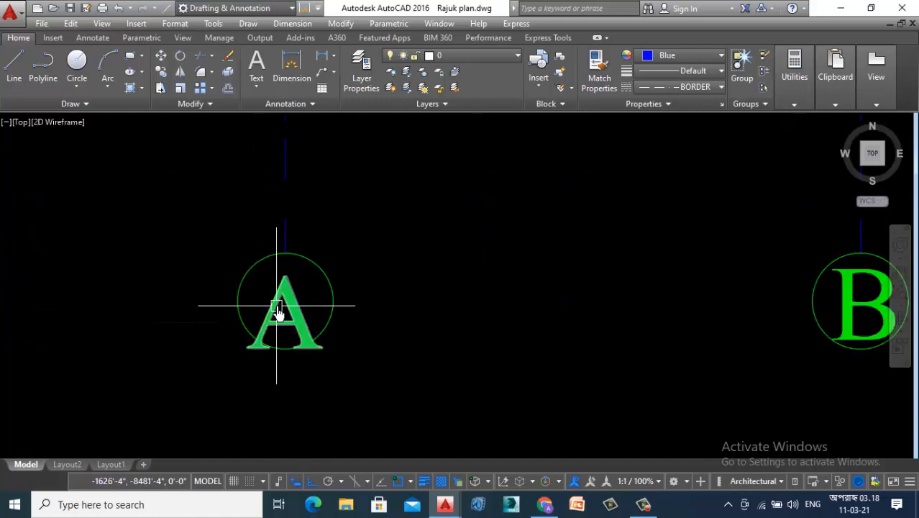
{"action": "left_click", "coordinate": [288, 305]}
{"action": "right_click", "coordinate": [125, 273]}
{"action": "left_click", "coordinate": [156, 259]}
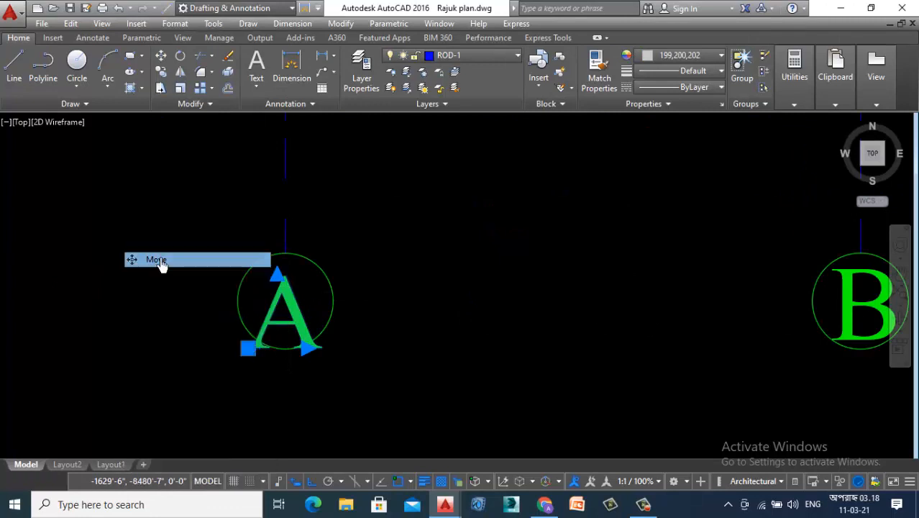
{"action": "left_click", "coordinate": [281, 287]}
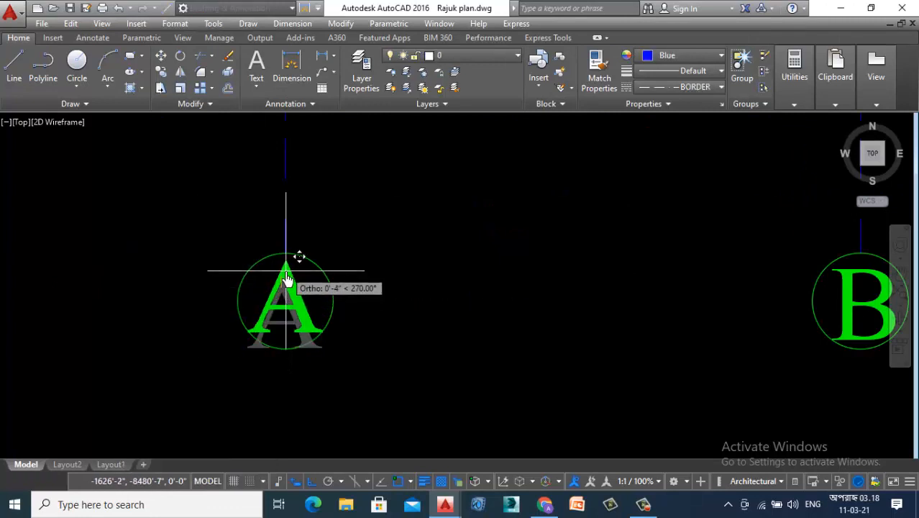
{"action": "left_click", "coordinate": [296, 282]}
{"action": "scroll", "coordinate": [532, 335], "scroll_direction": "down", "scroll_amount": 5}
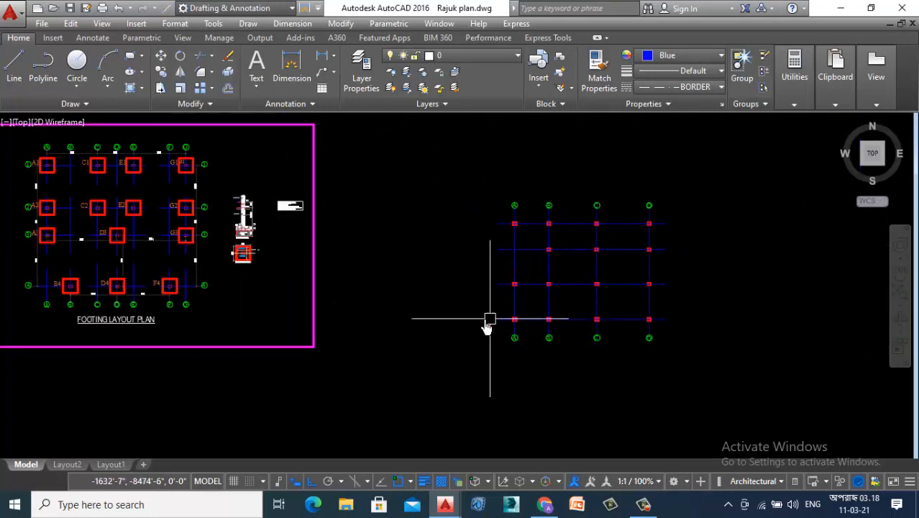
{"action": "scroll", "coordinate": [552, 216], "scroll_direction": "up", "scroll_amount": 4}
{"action": "scroll", "coordinate": [551, 228], "scroll_direction": "down", "scroll_amount": 4}
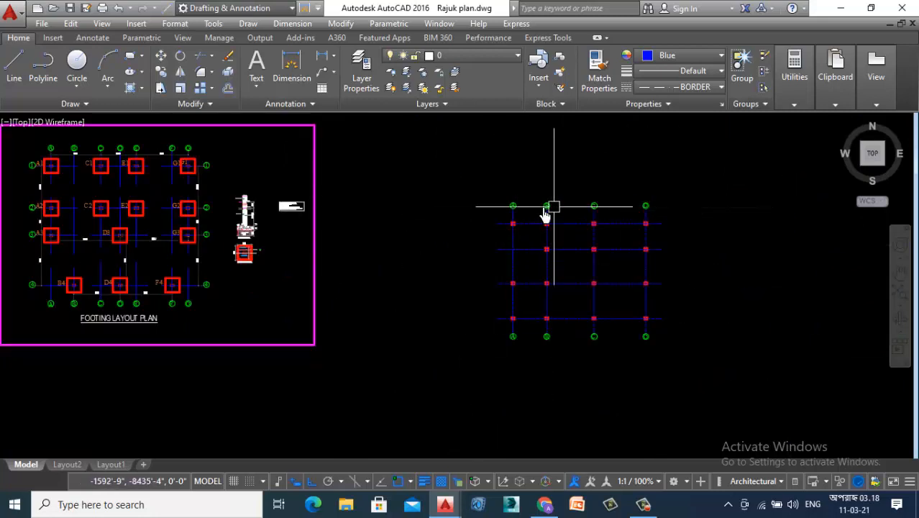
Step: Copy grid bubbles 1 to 4 from the existing column layout plan to the empty area beside the new grid
{"action": "scroll", "coordinate": [656, 222], "scroll_direction": "up", "scroll_amount": 2}
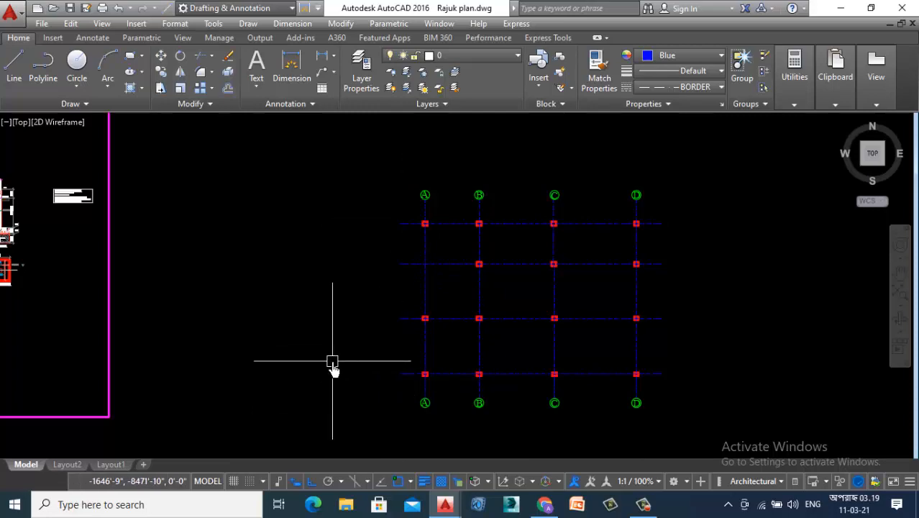
{"action": "scroll", "coordinate": [535, 336], "scroll_direction": "down", "scroll_amount": 5}
{"action": "scroll", "coordinate": [116, 307], "scroll_direction": "down", "scroll_amount": 3}
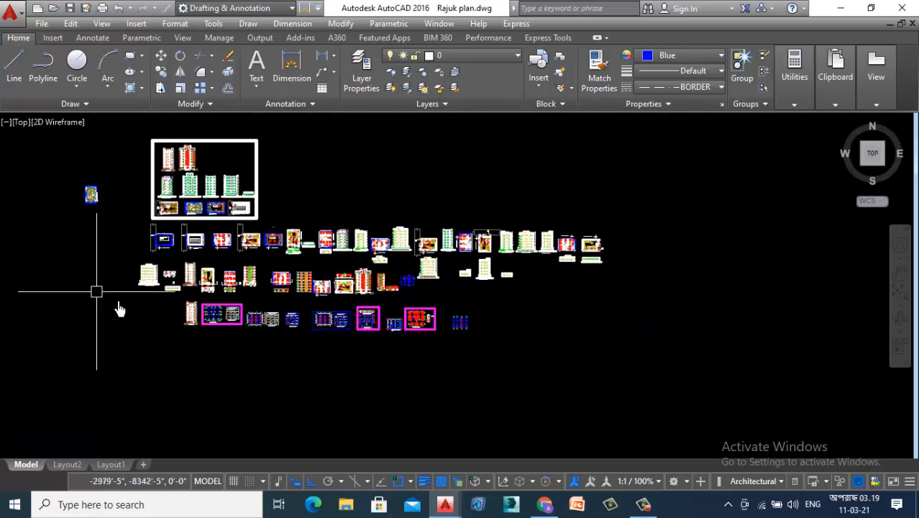
{"action": "scroll", "coordinate": [230, 320], "scroll_direction": "up", "scroll_amount": 3}
{"action": "scroll", "coordinate": [708, 309], "scroll_direction": "up", "scroll_amount": 8}
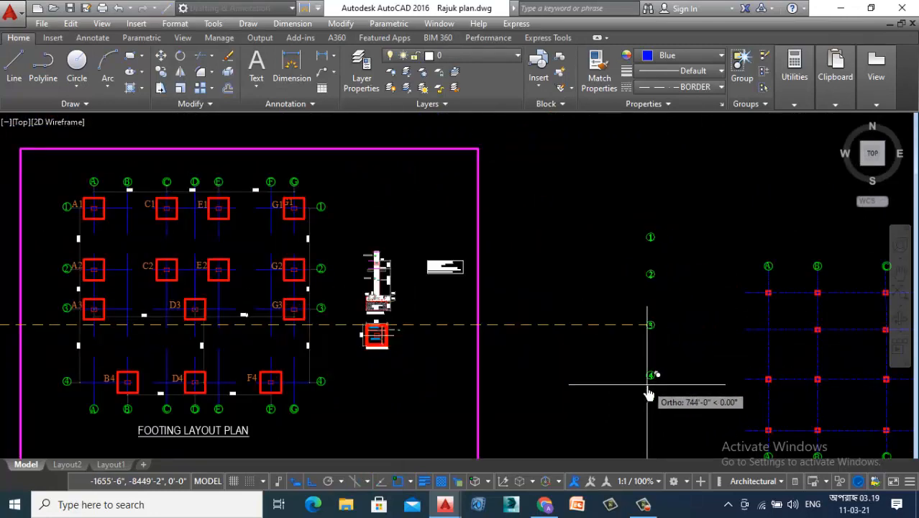
{"action": "key", "text": "Escape"}
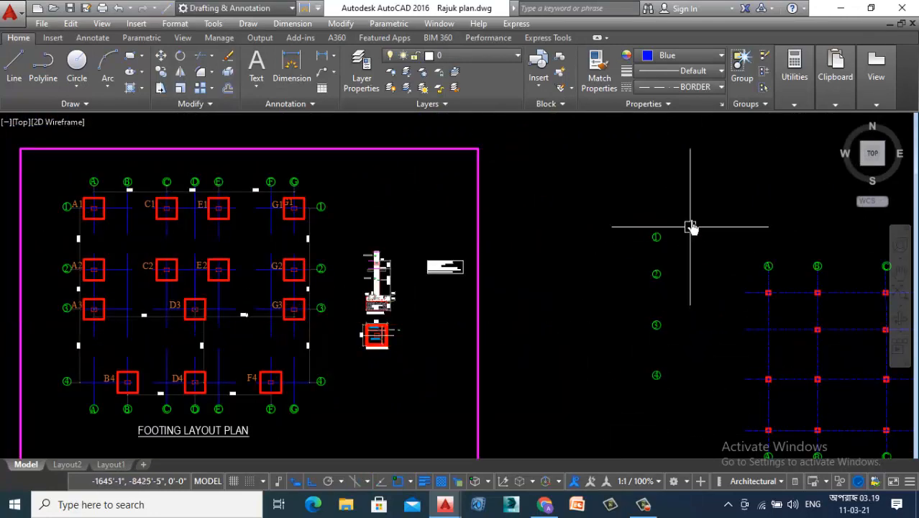
Step: Move the copied bubbles 1 to 4 onto the left ends of the new horizontal grid lines
{"action": "left_click", "coordinate": [692, 189]}
{"action": "left_click", "coordinate": [626, 374]}
{"action": "right_click", "coordinate": [578, 255]}
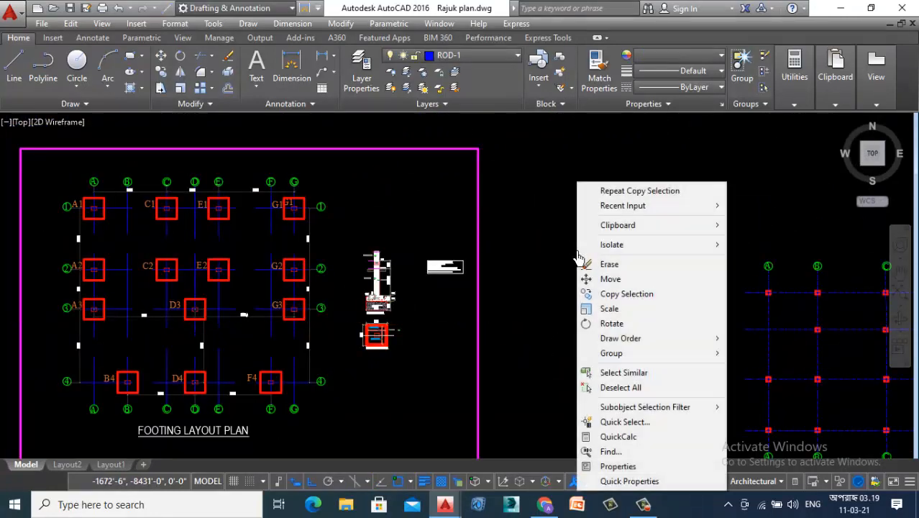
{"action": "left_click", "coordinate": [608, 280]}
{"action": "scroll", "coordinate": [519, 216], "scroll_direction": "down", "scroll_amount": 4}
{"action": "scroll", "coordinate": [576, 242], "scroll_direction": "up", "scroll_amount": 3}
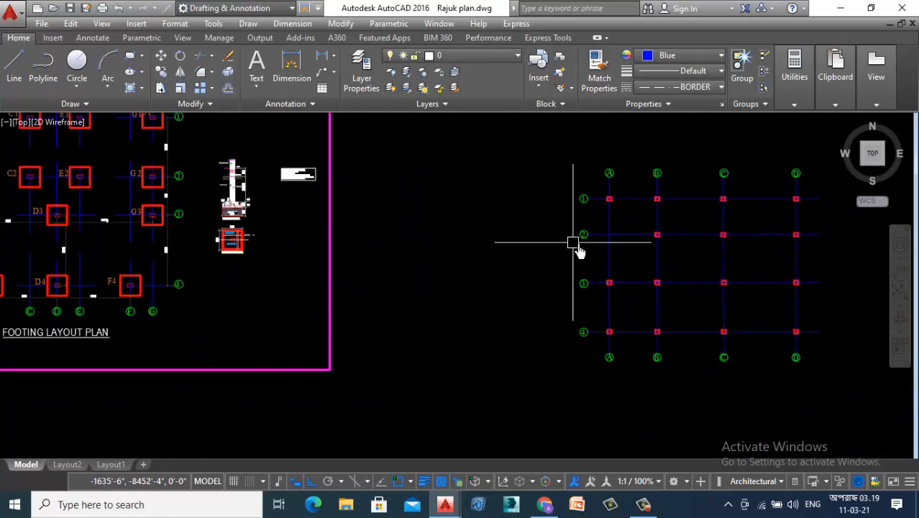
Step: Mirror bubbles 1 to 4 to the grid's right side about a vertical line through the top grid line's midpoint, keeping the originals
{"action": "scroll", "coordinate": [607, 216], "scroll_direction": "up", "scroll_amount": 4}
{"action": "left_click", "coordinate": [537, 140]}
{"action": "scroll", "coordinate": [478, 226], "scroll_direction": "down", "scroll_amount": 4}
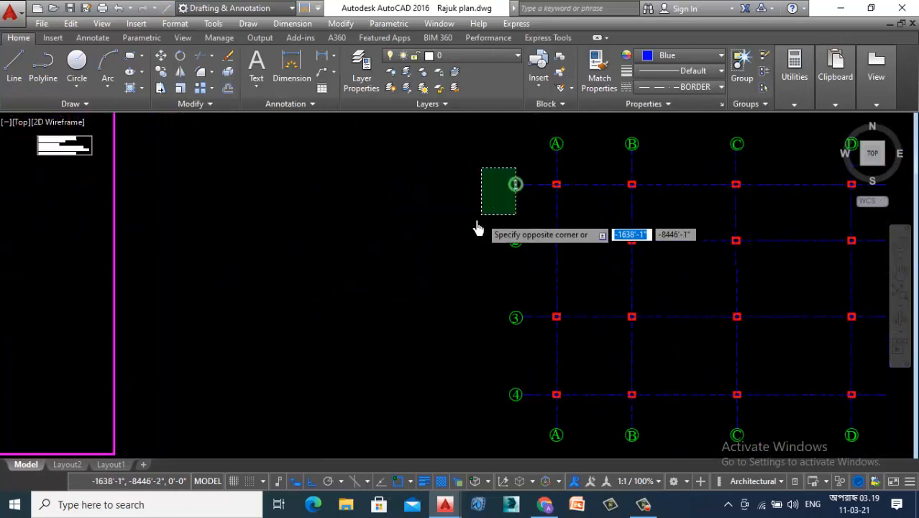
{"action": "left_click", "coordinate": [445, 351]}
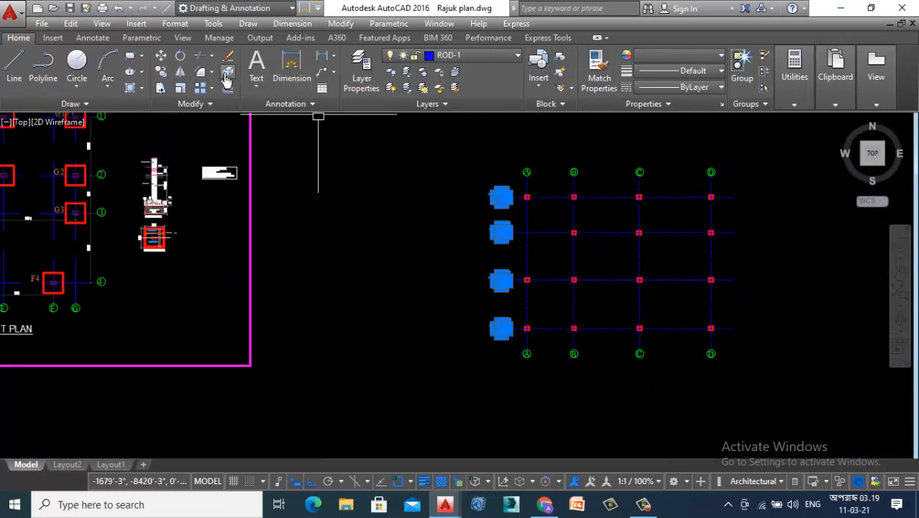
{"action": "left_click", "coordinate": [184, 79]}
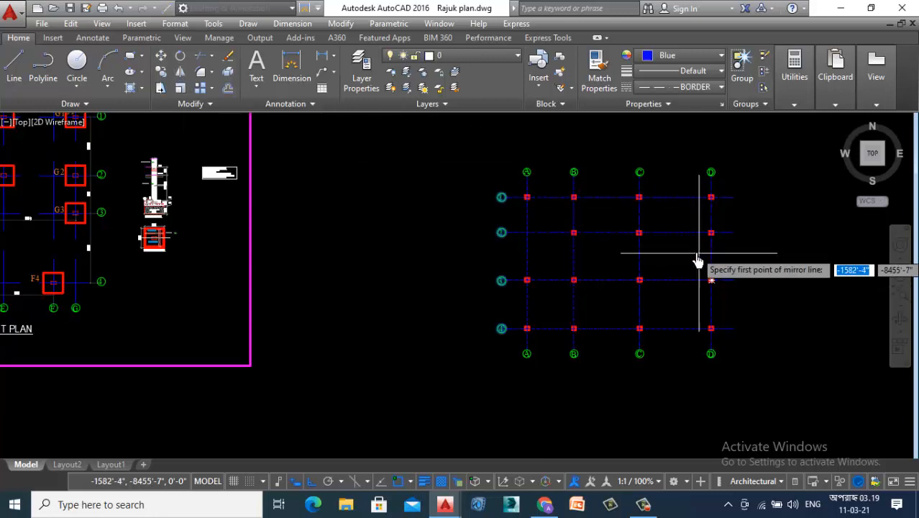
{"action": "left_click", "coordinate": [619, 205]}
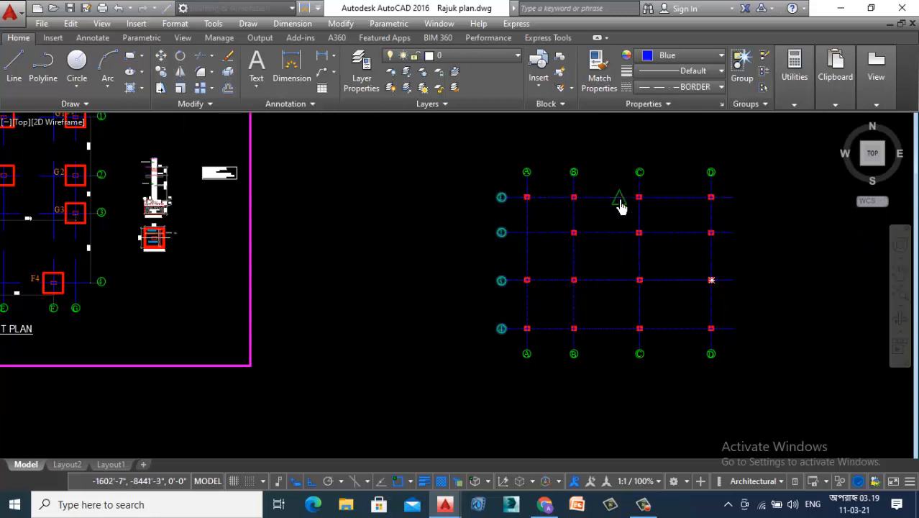
{"action": "left_click", "coordinate": [620, 156]}
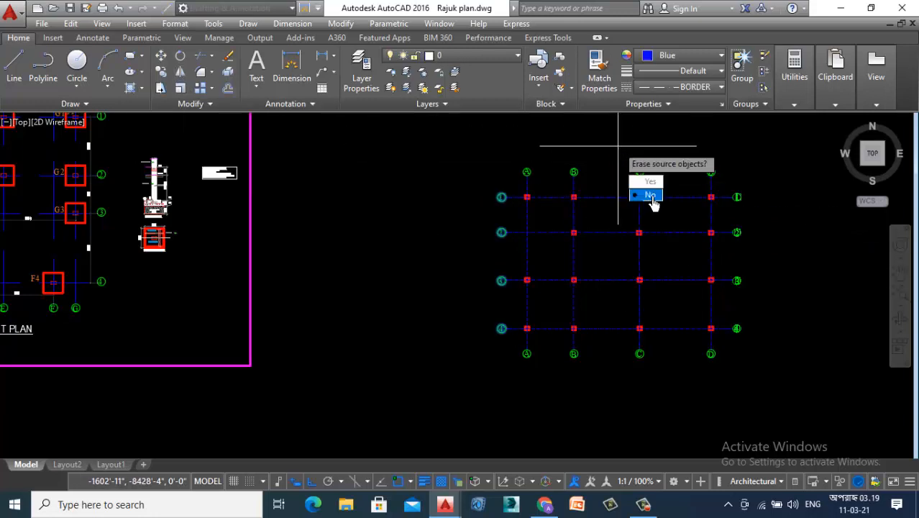
{"action": "left_click", "coordinate": [650, 196]}
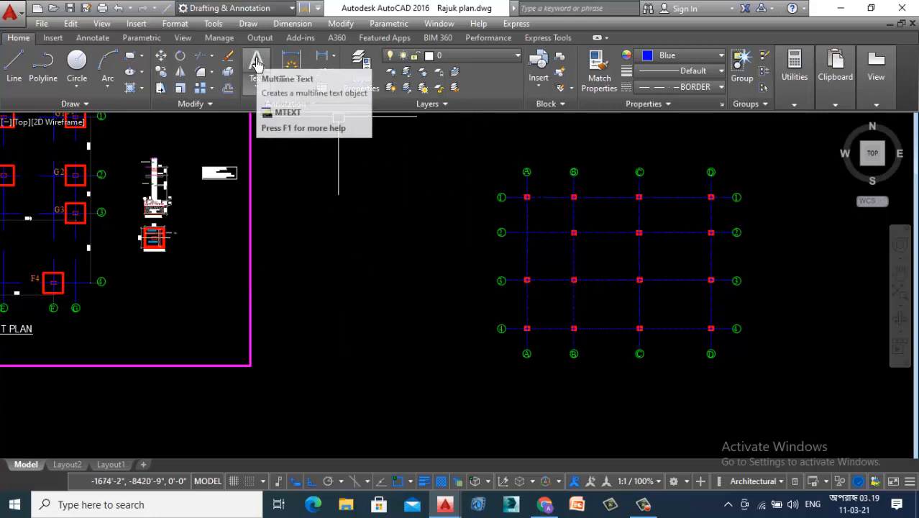
Step: Dimension the spacing between grid lines A and B, placing the dimension just below the upper bubbles
{"action": "scroll", "coordinate": [527, 175], "scroll_direction": "up", "scroll_amount": 6}
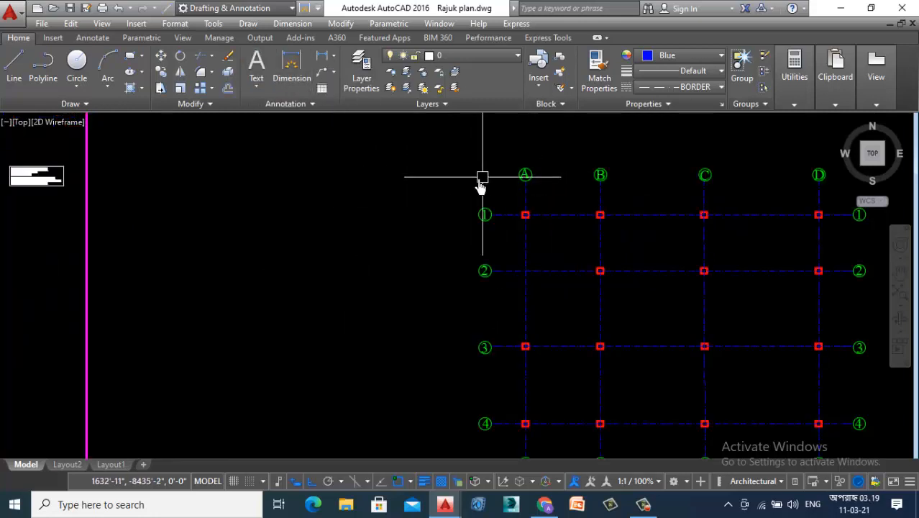
{"action": "scroll", "coordinate": [416, 230], "scroll_direction": "down", "scroll_amount": 6}
{"action": "scroll", "coordinate": [416, 229], "scroll_direction": "down", "scroll_amount": 2}
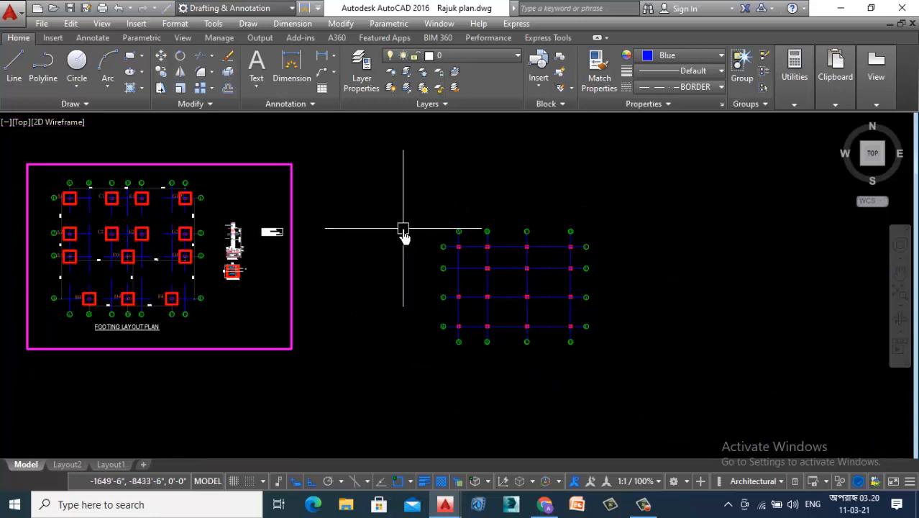
{"action": "scroll", "coordinate": [590, 274], "scroll_direction": "up", "scroll_amount": 2}
{"action": "scroll", "coordinate": [433, 189], "scroll_direction": "up", "scroll_amount": 2}
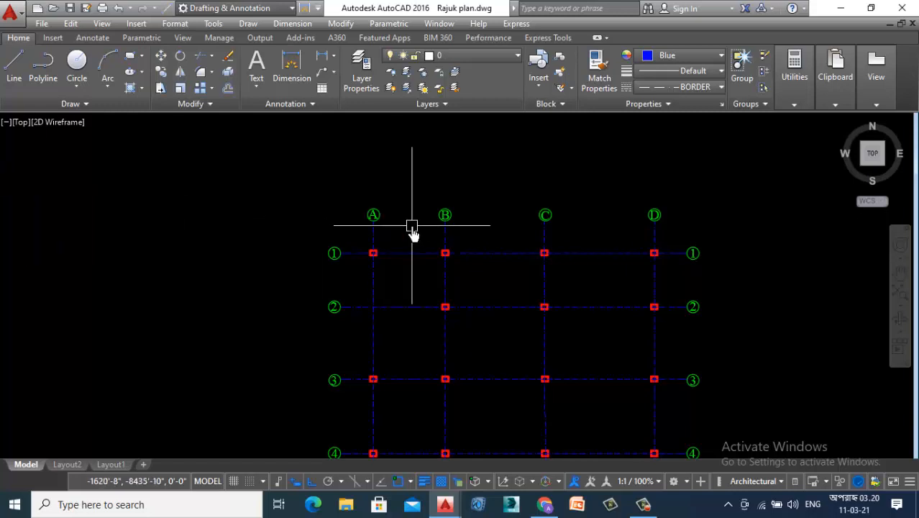
{"action": "scroll", "coordinate": [413, 226], "scroll_direction": "up", "scroll_amount": 2}
{"action": "left_click", "coordinate": [282, 67]}
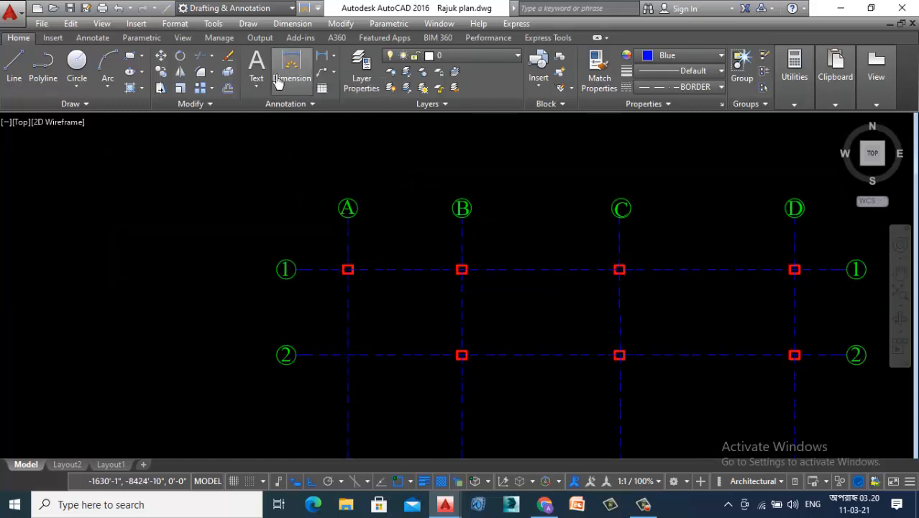
{"action": "scroll", "coordinate": [354, 230], "scroll_direction": "up", "scroll_amount": 4}
{"action": "scroll", "coordinate": [353, 228], "scroll_direction": "up", "scroll_amount": 2}
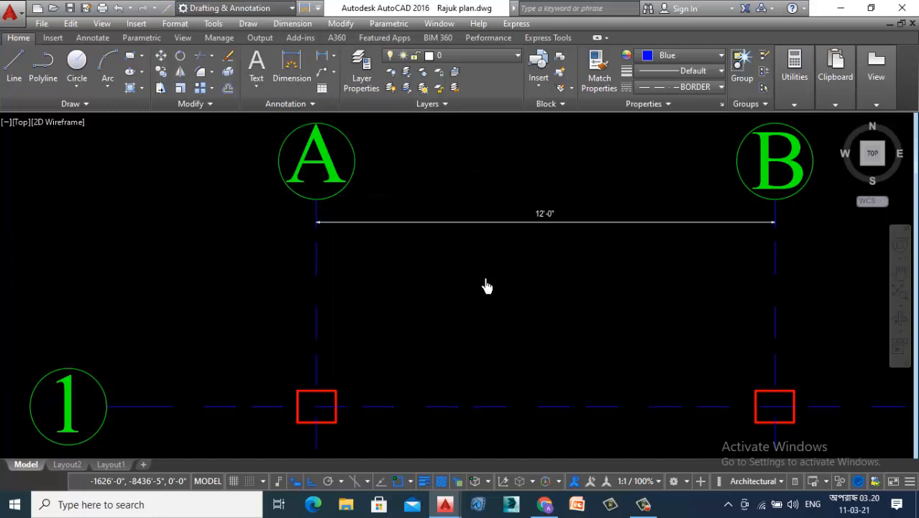
{"action": "scroll", "coordinate": [390, 237], "scroll_direction": "down", "scroll_amount": 2}
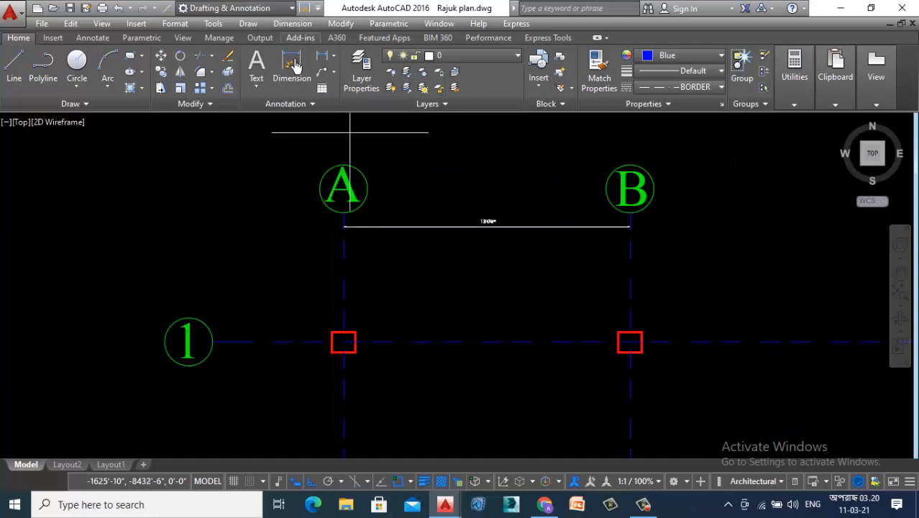
Step: Continue the upper dimension from grid line B to grid lines C and D and finish the chain
{"action": "scroll", "coordinate": [425, 264], "scroll_direction": "down", "scroll_amount": 4}
{"action": "scroll", "coordinate": [701, 281], "scroll_direction": "up", "scroll_amount": 4}
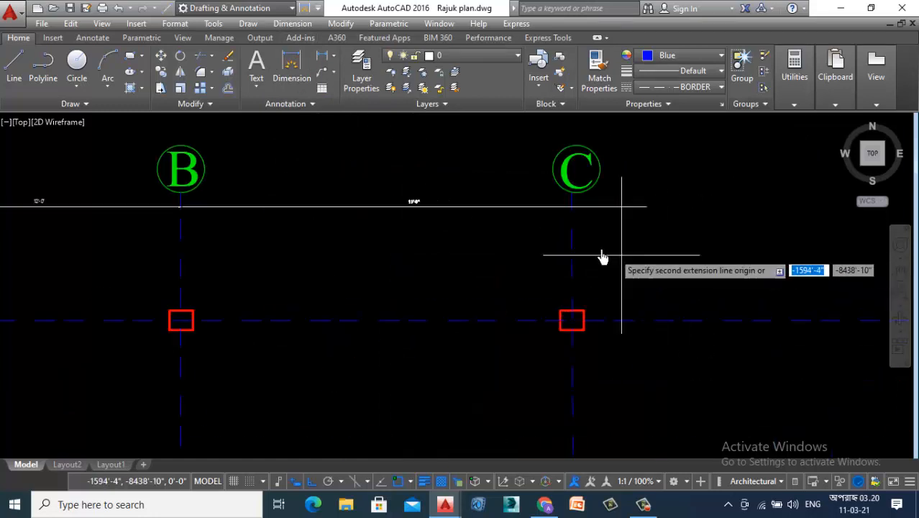
{"action": "left_click", "coordinate": [572, 207]}
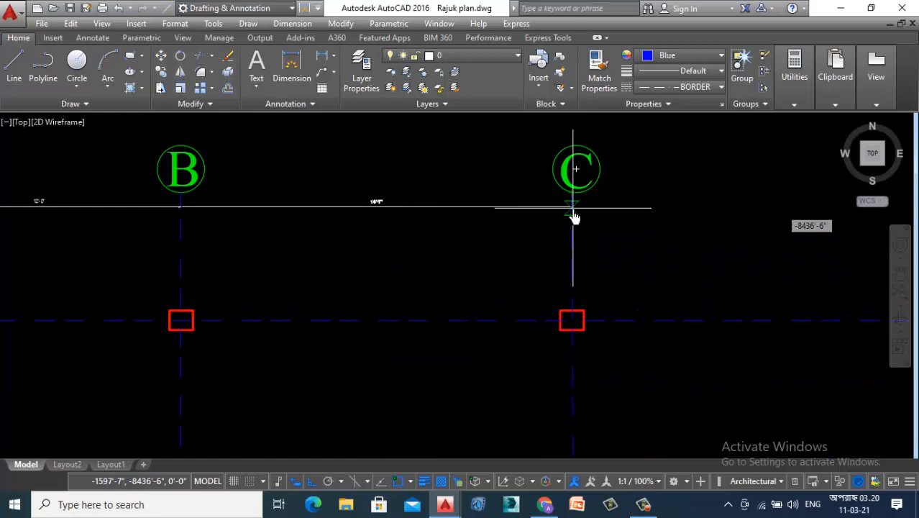
{"action": "scroll", "coordinate": [460, 243], "scroll_direction": "up", "scroll_amount": 2}
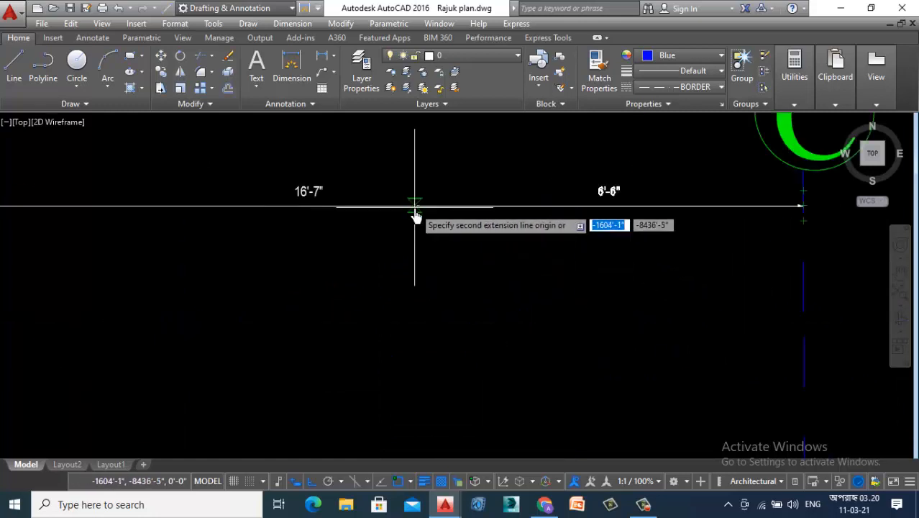
{"action": "scroll", "coordinate": [417, 214], "scroll_direction": "down", "scroll_amount": 6}
{"action": "scroll", "coordinate": [546, 259], "scroll_direction": "up", "scroll_amount": 3}
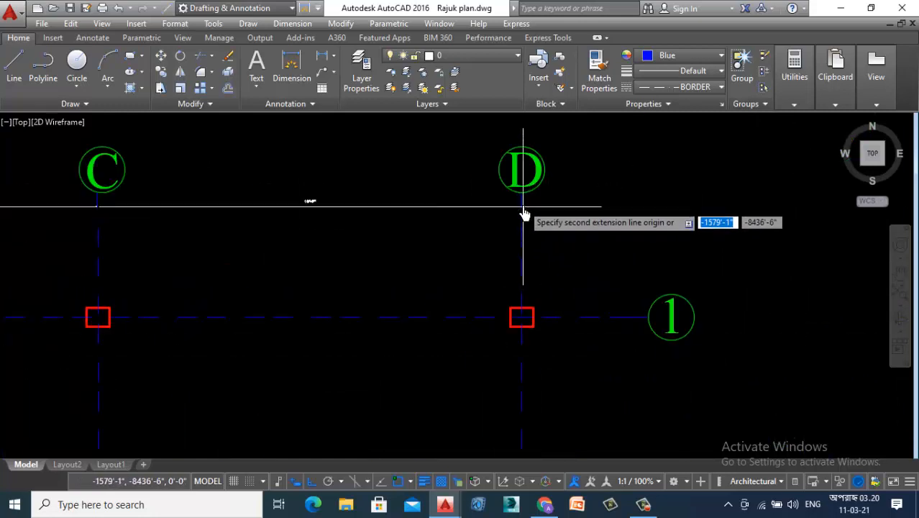
{"action": "left_click", "coordinate": [526, 230]}
{"action": "key", "text": "Return"}
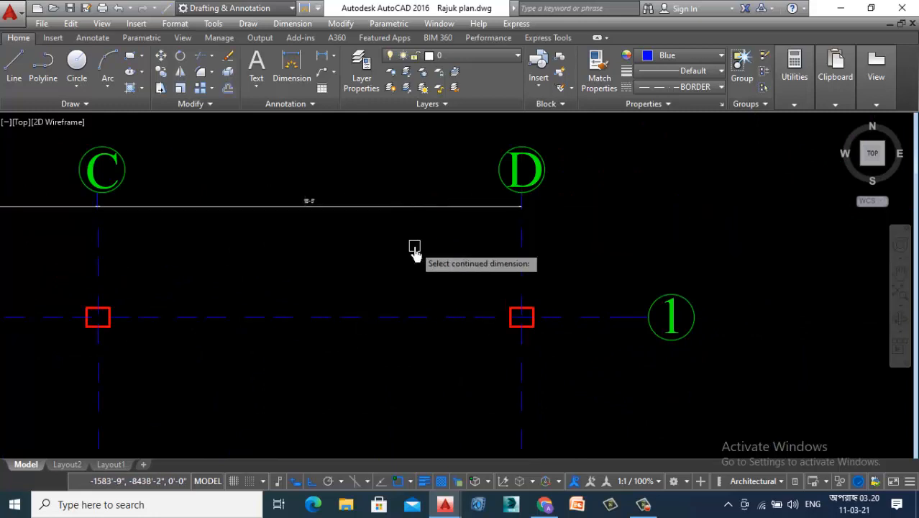
{"action": "left_click", "coordinate": [295, 78]}
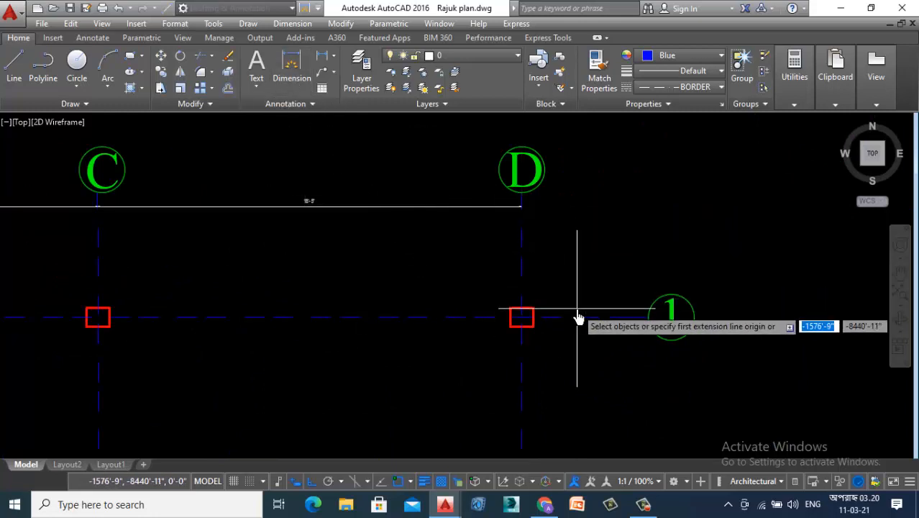
{"action": "scroll", "coordinate": [570, 243], "scroll_direction": "down", "scroll_amount": 2}
{"action": "scroll", "coordinate": [608, 316], "scroll_direction": "up", "scroll_amount": 2}
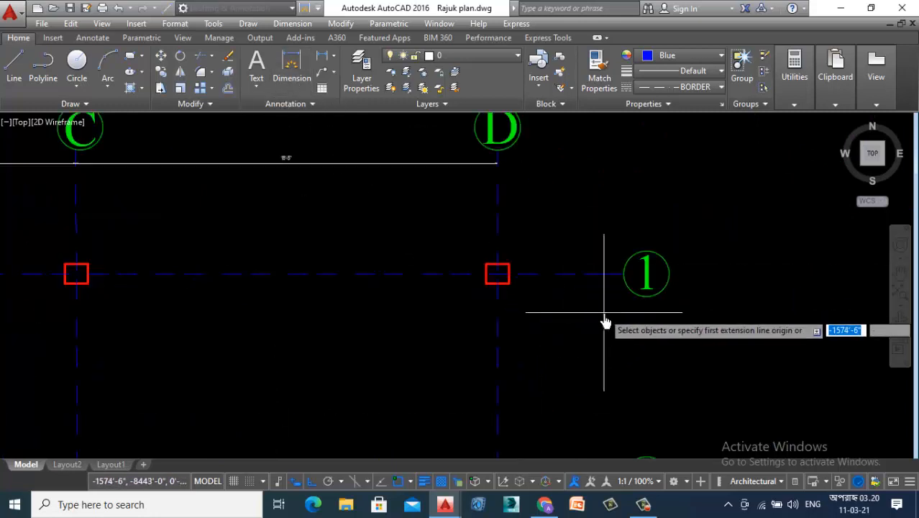
{"action": "left_click", "coordinate": [627, 282]}
{"action": "scroll", "coordinate": [617, 278], "scroll_direction": "down", "scroll_amount": 4}
{"action": "scroll", "coordinate": [623, 331], "scroll_direction": "up", "scroll_amount": 4}
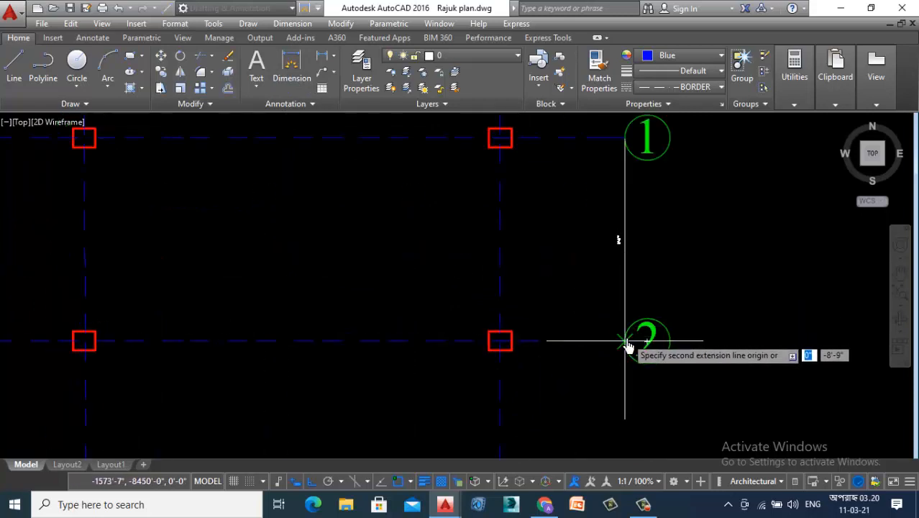
{"action": "left_click", "coordinate": [619, 351]}
{"action": "left_click", "coordinate": [615, 347]}
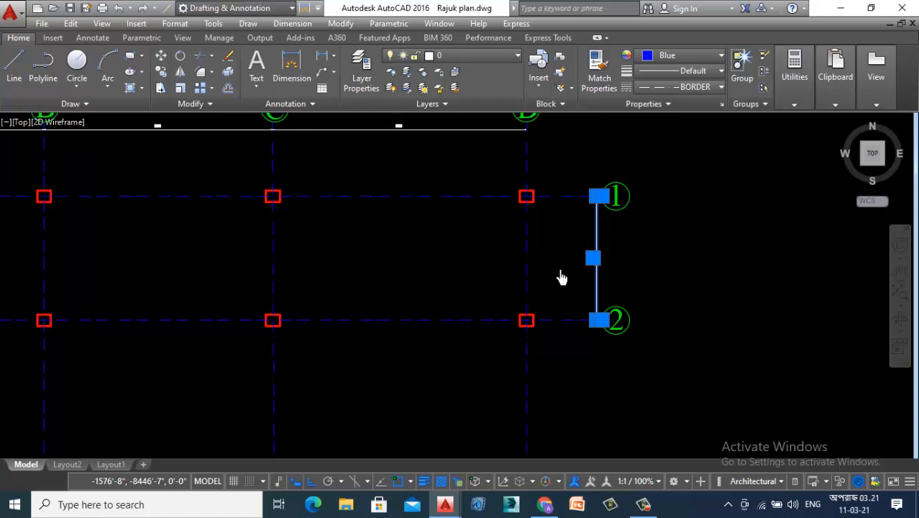
{"action": "key", "text": "Delete"}
Step: Dimension the spacing between grid lines 1 and 2, placing it slightly inside the bubbles on the grid's right side
{"action": "left_click", "coordinate": [292, 68]}
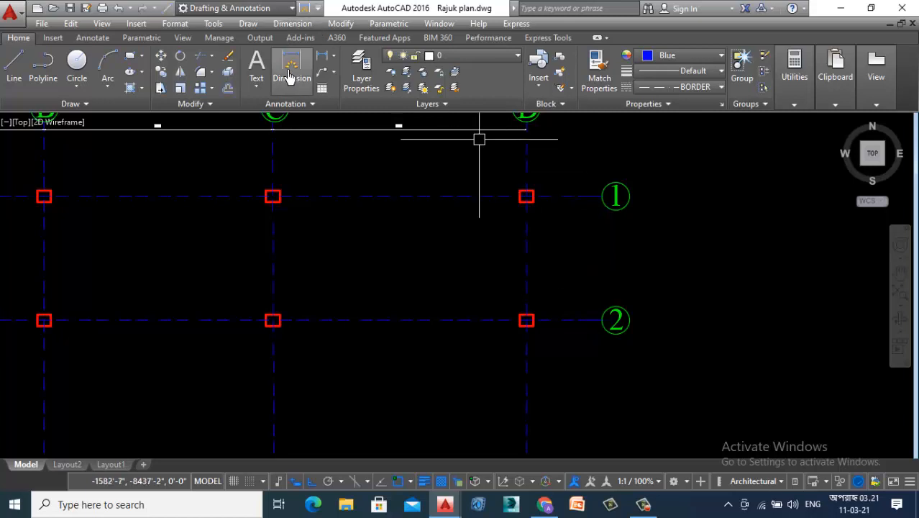
{"action": "scroll", "coordinate": [560, 209], "scroll_direction": "up", "scroll_amount": 4}
{"action": "left_click", "coordinate": [539, 192]}
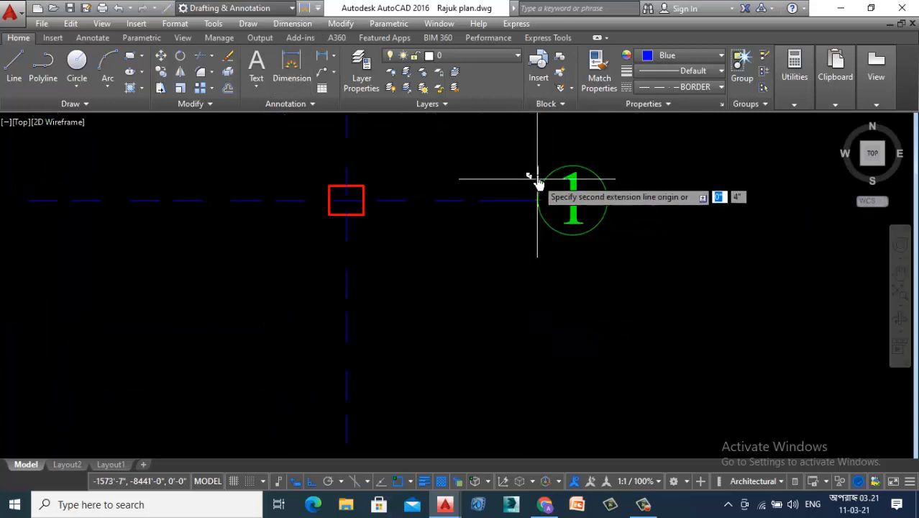
{"action": "scroll", "coordinate": [531, 230], "scroll_direction": "down", "scroll_amount": 4}
{"action": "scroll", "coordinate": [528, 252], "scroll_direction": "up", "scroll_amount": 4}
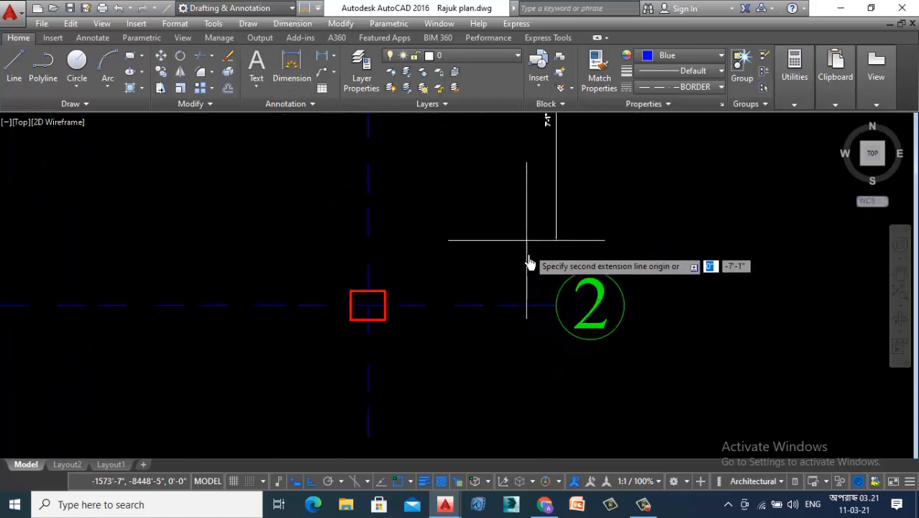
{"action": "left_click", "coordinate": [549, 316]}
{"action": "scroll", "coordinate": [549, 316], "scroll_direction": "down", "scroll_amount": 2}
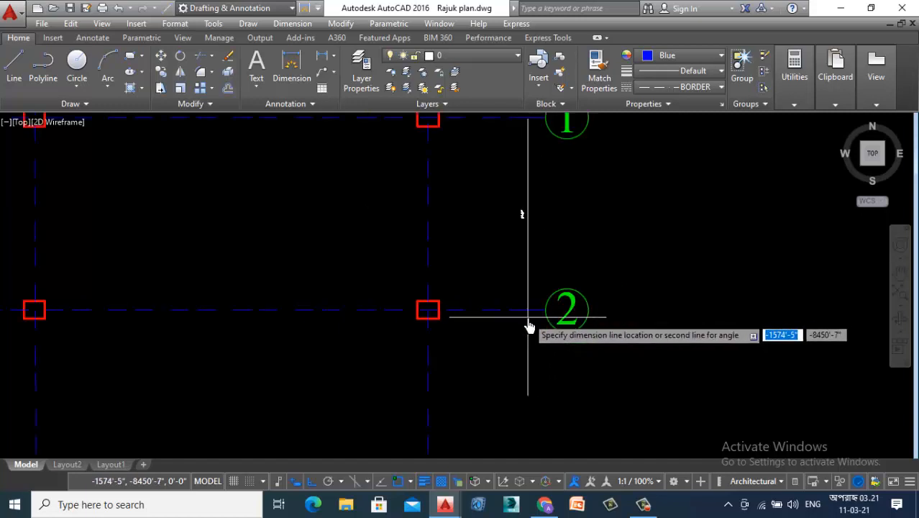
{"action": "left_click", "coordinate": [533, 320]}
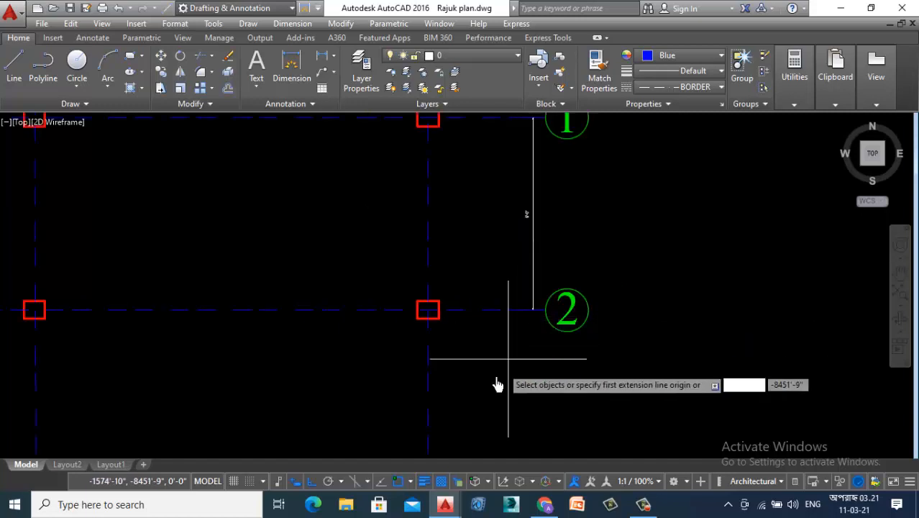
Step: Continue the right-side vertical dimension from grid line 2 to grid lines 3 and 4 and finish the chain
{"action": "left_click", "coordinate": [292, 24]}
{"action": "left_click", "coordinate": [325, 202]}
{"action": "scroll", "coordinate": [432, 216], "scroll_direction": "down", "scroll_amount": 3}
{"action": "left_click", "coordinate": [494, 431]}
{"action": "middle_click_drag", "start_coordinate": [493, 425], "coordinate": [482, 93]}
{"action": "left_click", "coordinate": [481, 251]}
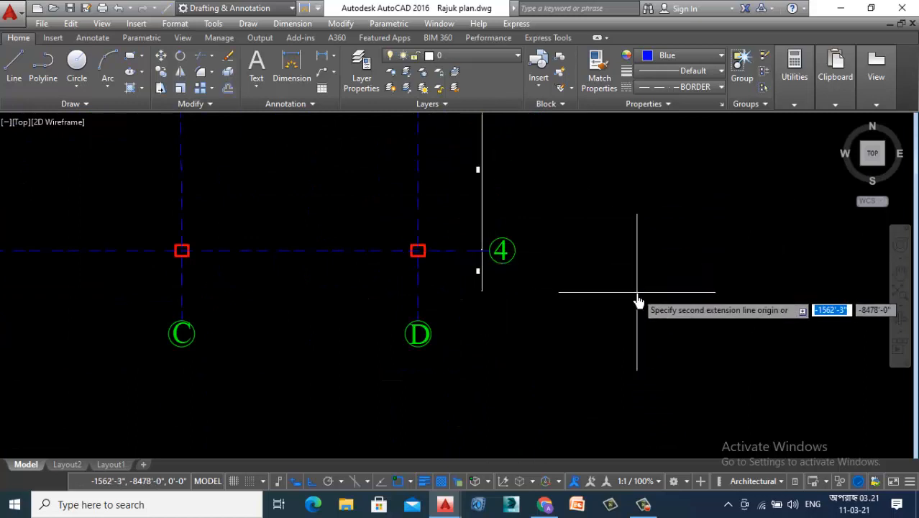
{"action": "key", "text": "Return"}
Step: Dimension the spacing between grid lines D and C just above the lower bubbles
{"action": "left_click", "coordinate": [292, 66]}
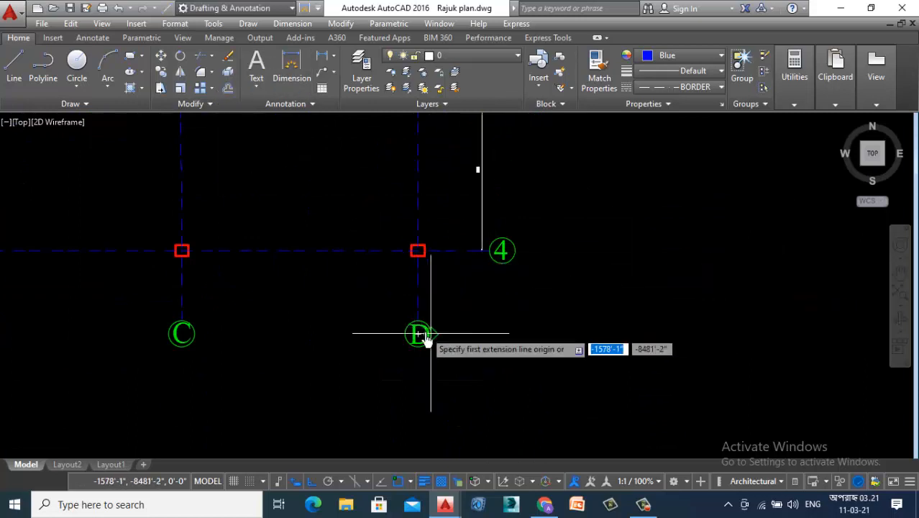
{"action": "left_click", "coordinate": [419, 333]}
{"action": "left_click", "coordinate": [181, 326]}
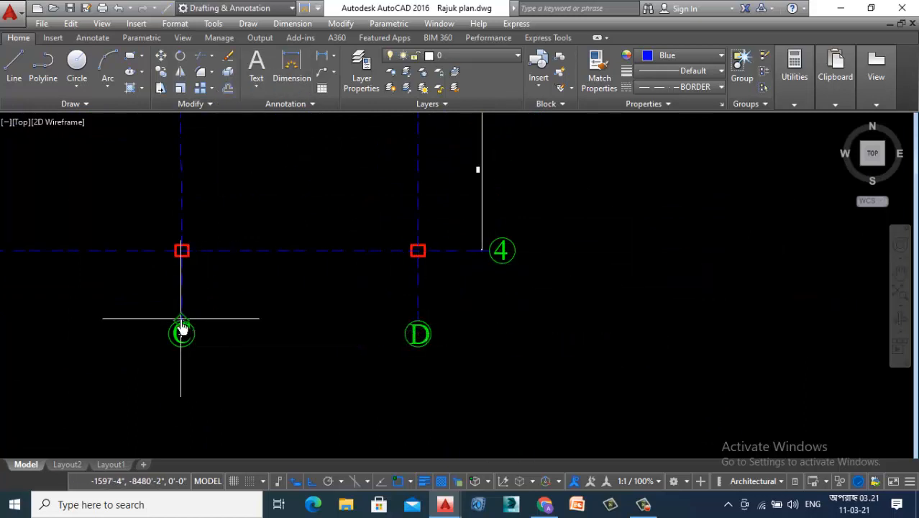
{"action": "left_click", "coordinate": [181, 327]}
Step: Continue the lower dimension from grid line C to grid lines B and A
{"action": "left_click", "coordinate": [292, 23]}
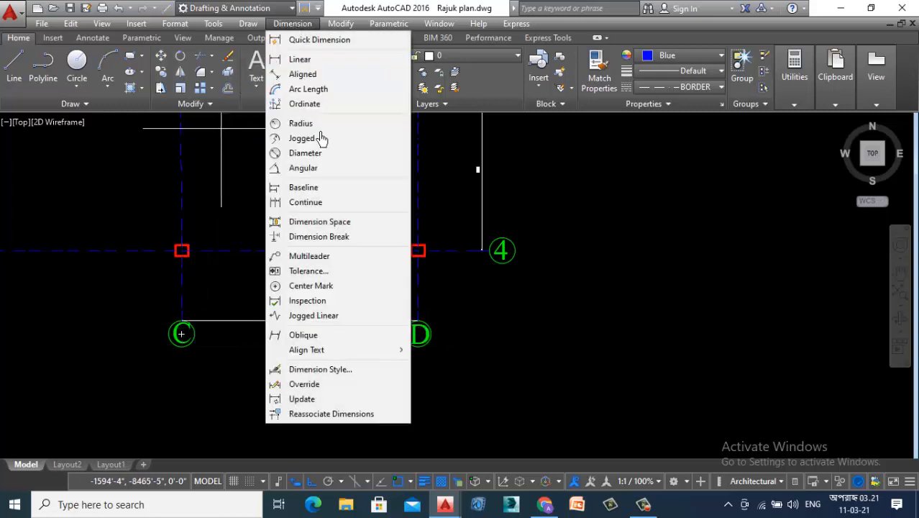
{"action": "left_click", "coordinate": [325, 187]}
{"action": "scroll", "coordinate": [370, 277], "scroll_direction": "down", "scroll_amount": 4}
{"action": "scroll", "coordinate": [440, 257], "scroll_direction": "up", "scroll_amount": 5}
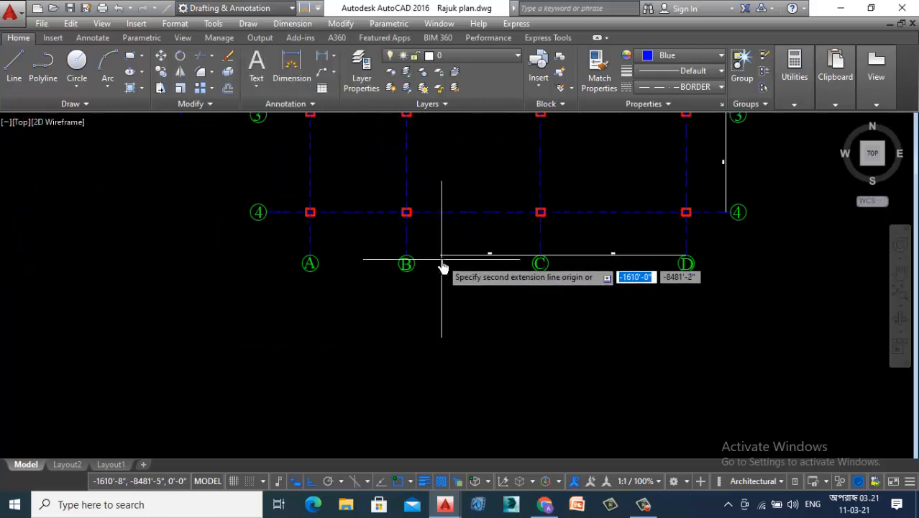
{"action": "scroll", "coordinate": [363, 263], "scroll_direction": "down", "scroll_amount": 6}
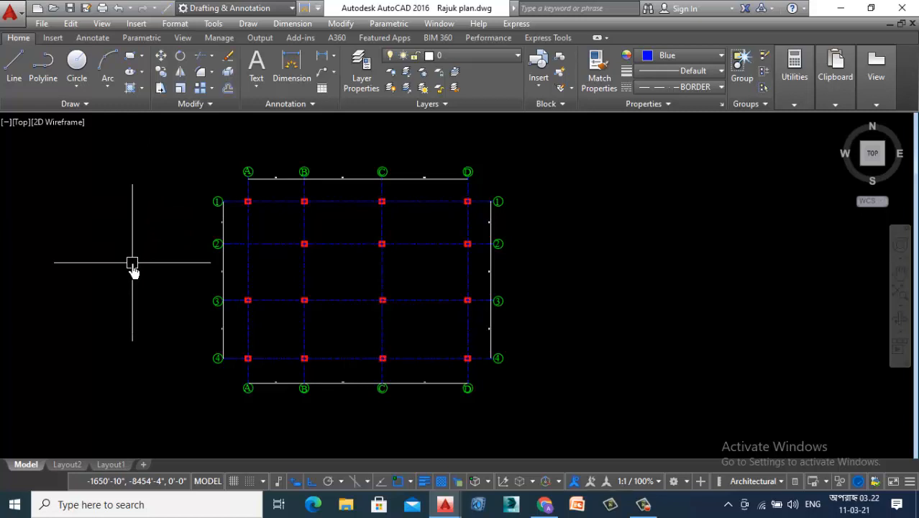
{"action": "scroll", "coordinate": [429, 279], "scroll_direction": "down", "scroll_amount": 10}
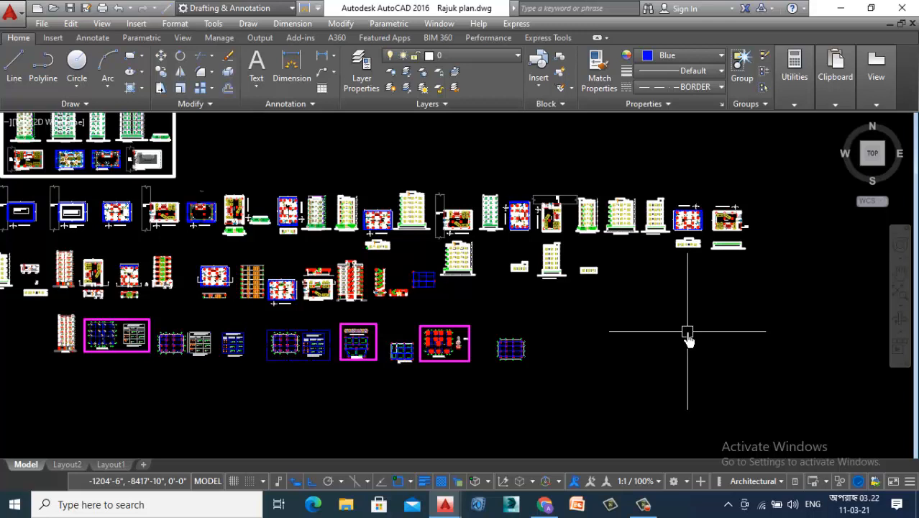
{"action": "left_click", "coordinate": [643, 504]}
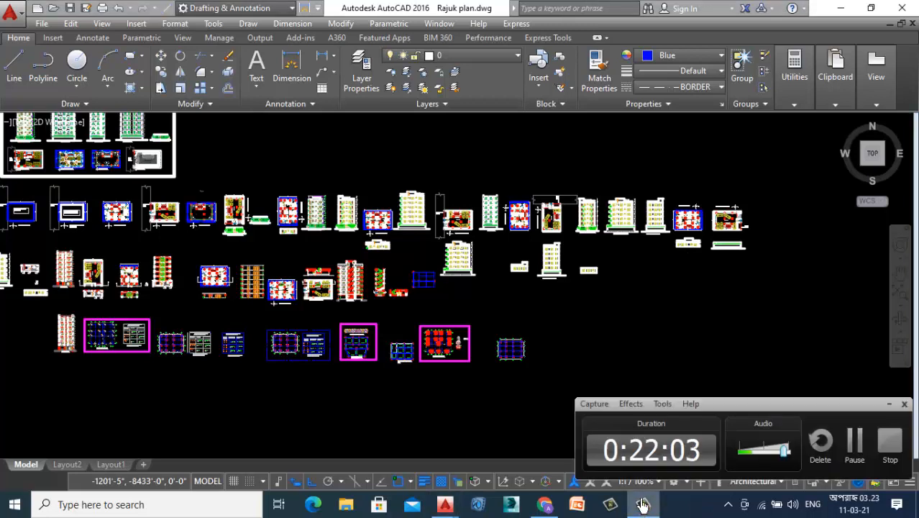
{"action": "left_click", "coordinate": [889, 405]}
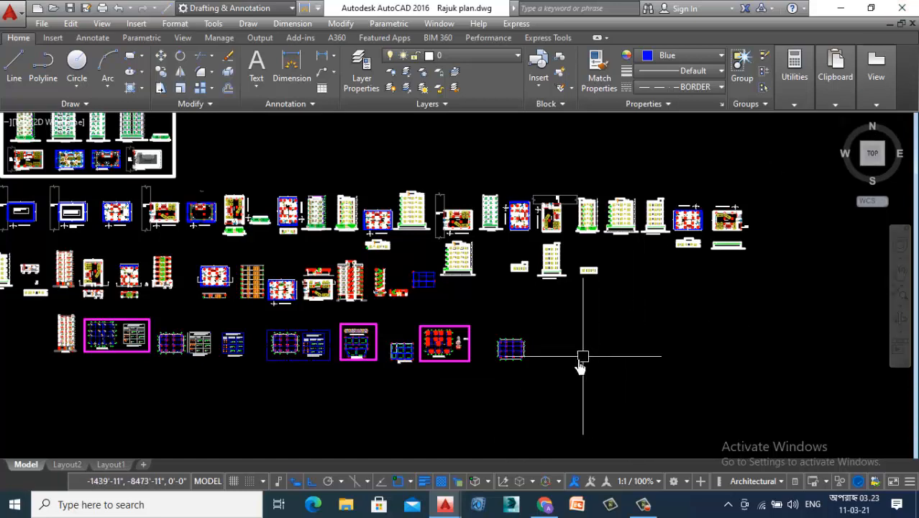
Step: Examine the finished column grid, its corner, edge and interior columns, and the neighbouring footing layout plan
{"action": "scroll", "coordinate": [497, 369], "scroll_direction": "up", "scroll_amount": 5}
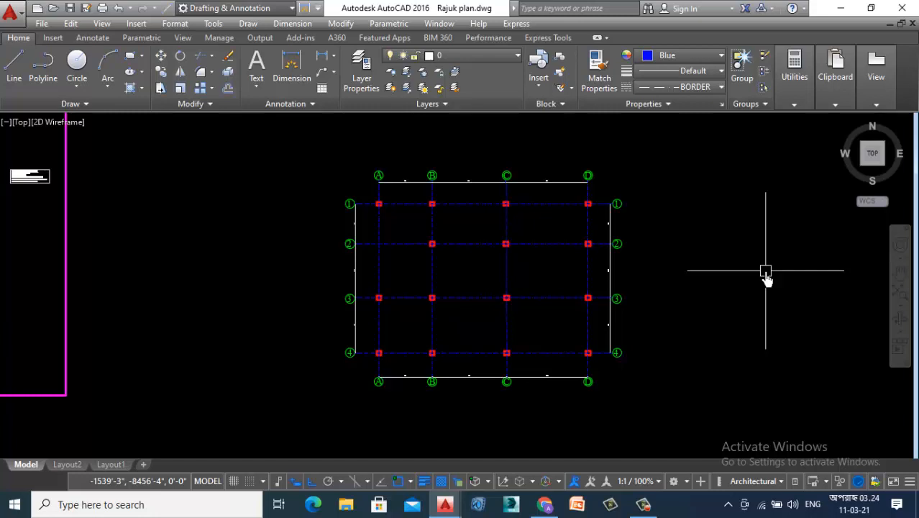
{"action": "scroll", "coordinate": [396, 205], "scroll_direction": "up", "scroll_amount": 6}
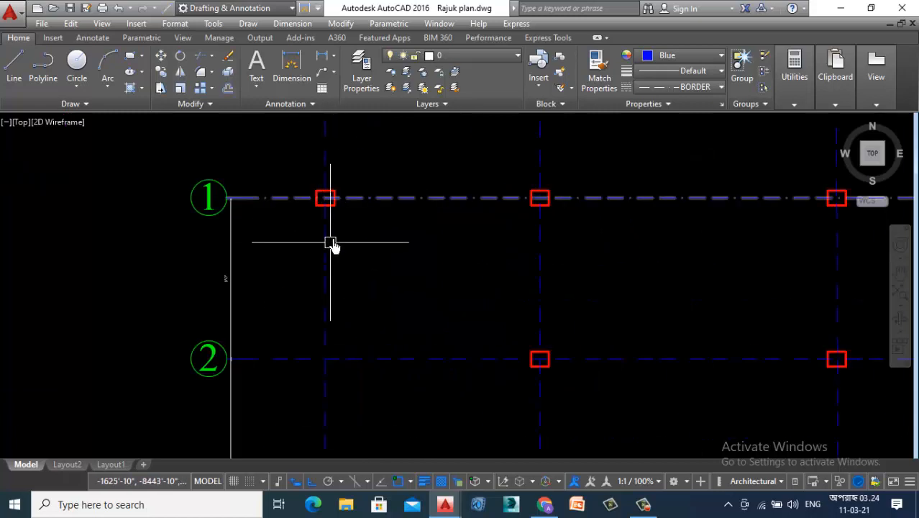
{"action": "scroll", "coordinate": [307, 236], "scroll_direction": "down", "scroll_amount": 4}
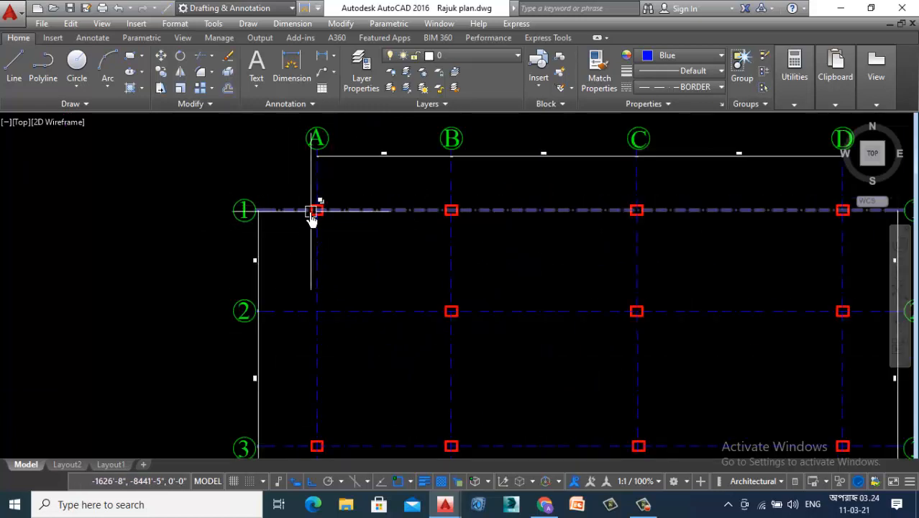
{"action": "scroll", "coordinate": [312, 216], "scroll_direction": "down", "scroll_amount": 2}
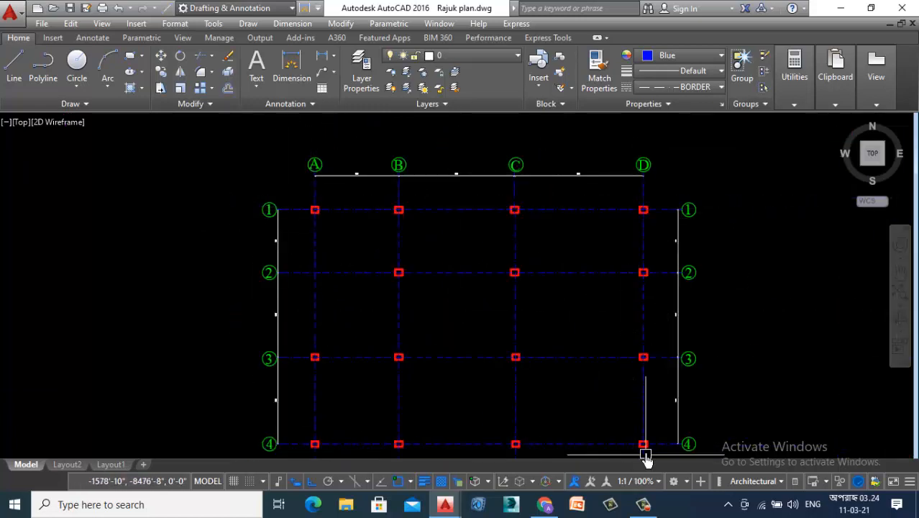
{"action": "scroll", "coordinate": [269, 301], "scroll_direction": "up", "scroll_amount": 2}
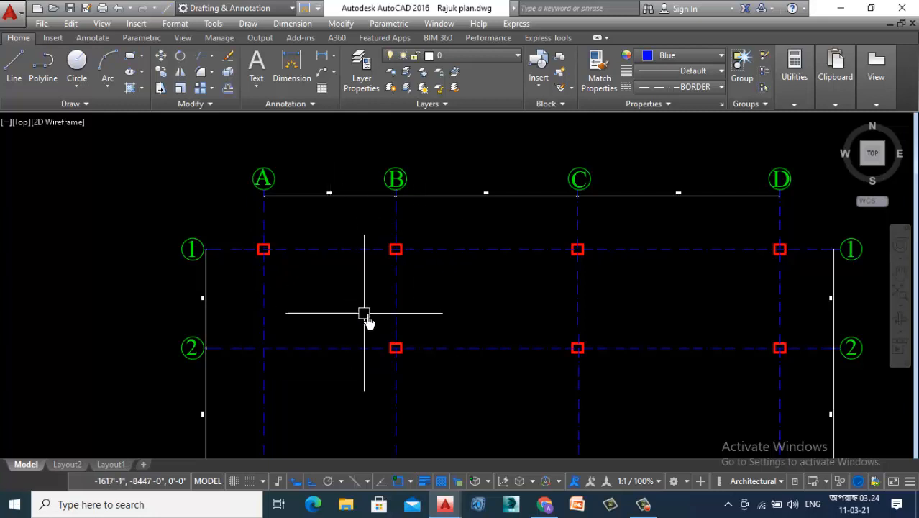
{"action": "scroll", "coordinate": [397, 249], "scroll_direction": "up", "scroll_amount": 2}
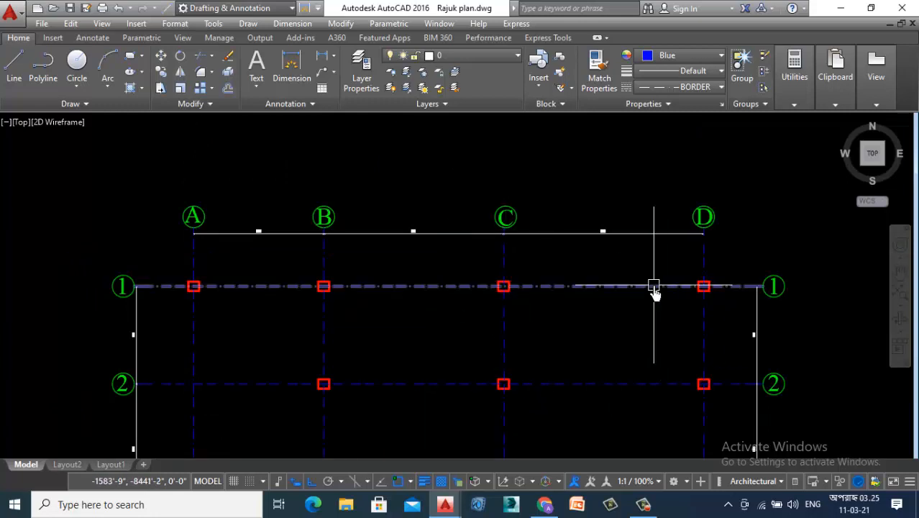
{"action": "scroll", "coordinate": [440, 344], "scroll_direction": "down", "scroll_amount": 2}
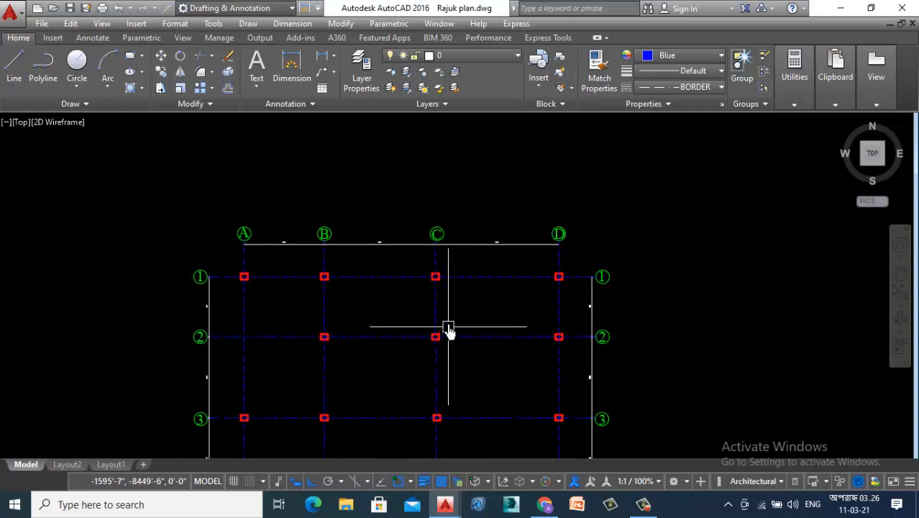
{"action": "scroll", "coordinate": [436, 332], "scroll_direction": "up", "scroll_amount": 2}
{"action": "scroll", "coordinate": [378, 316], "scroll_direction": "down", "scroll_amount": 1}
{"action": "scroll", "coordinate": [417, 359], "scroll_direction": "up", "scroll_amount": 2}
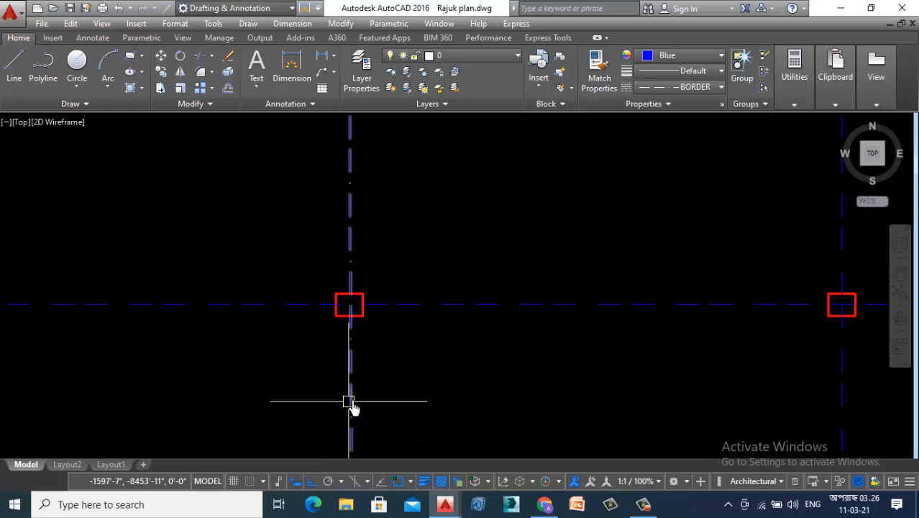
{"action": "scroll", "coordinate": [597, 380], "scroll_direction": "down", "scroll_amount": 3}
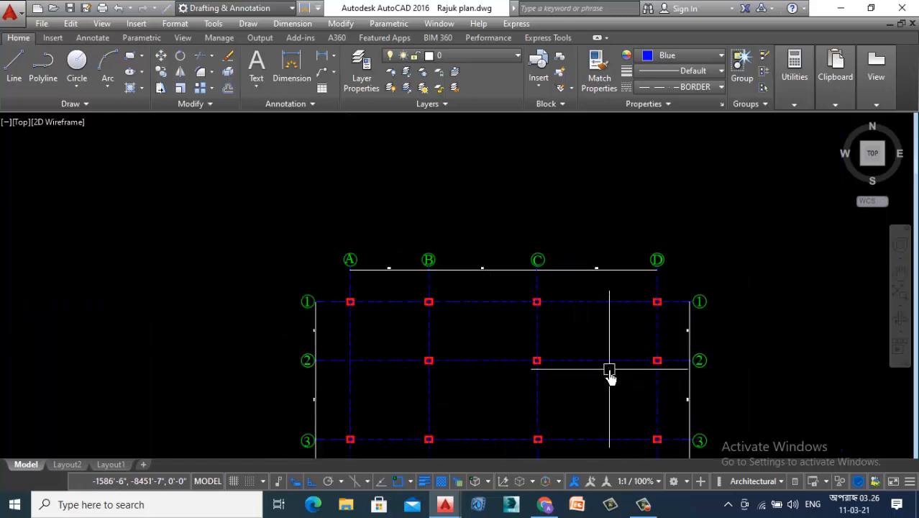
{"action": "scroll", "coordinate": [611, 371], "scroll_direction": "up", "scroll_amount": 4}
{"action": "scroll", "coordinate": [514, 310], "scroll_direction": "down", "scroll_amount": 6}
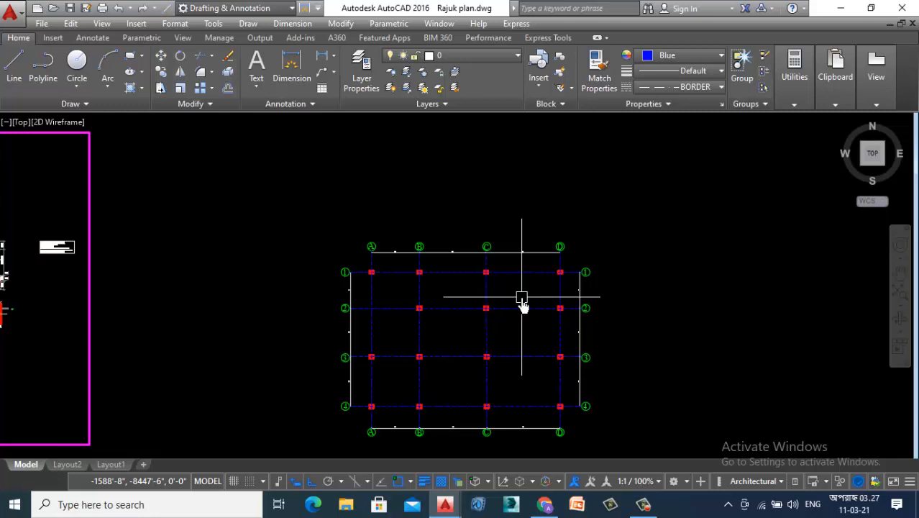
{"action": "scroll", "coordinate": [276, 279], "scroll_direction": "up", "scroll_amount": 2}
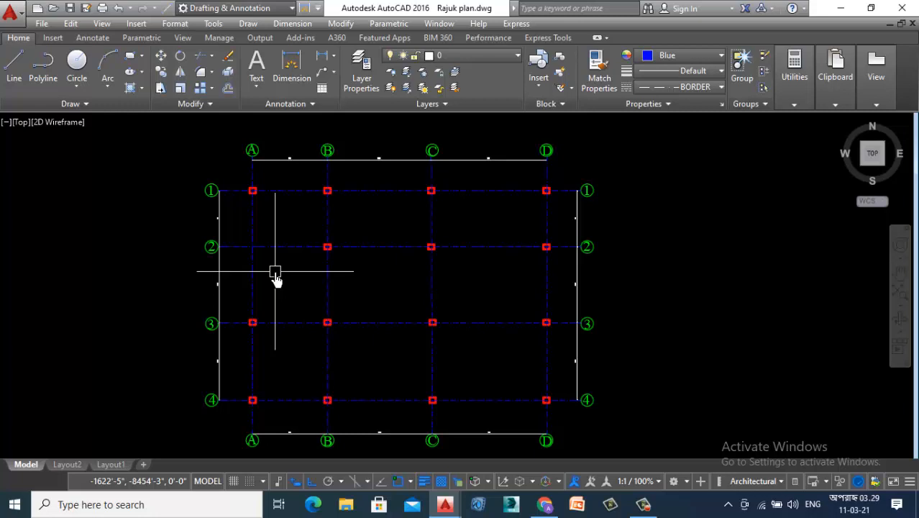
{"action": "scroll", "coordinate": [716, 342], "scroll_direction": "down", "scroll_amount": 4}
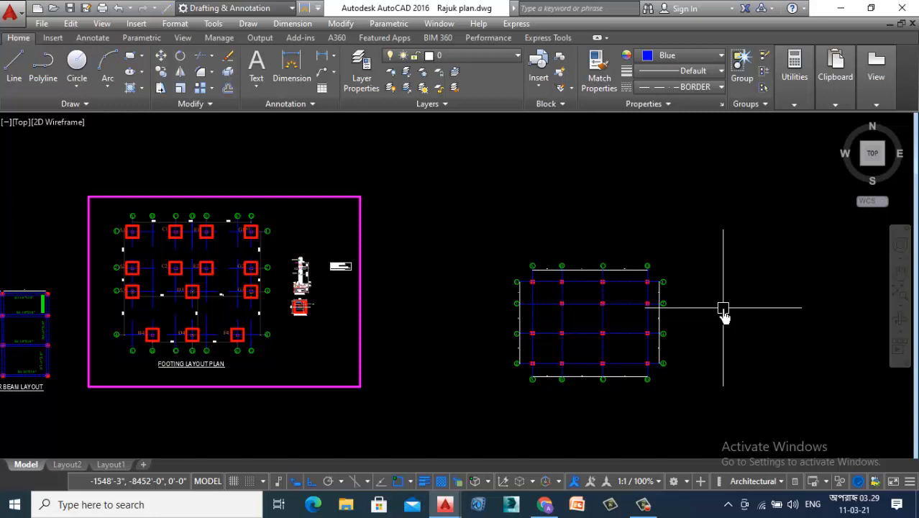
{"action": "scroll", "coordinate": [622, 205], "scroll_direction": "up", "scroll_amount": 2}
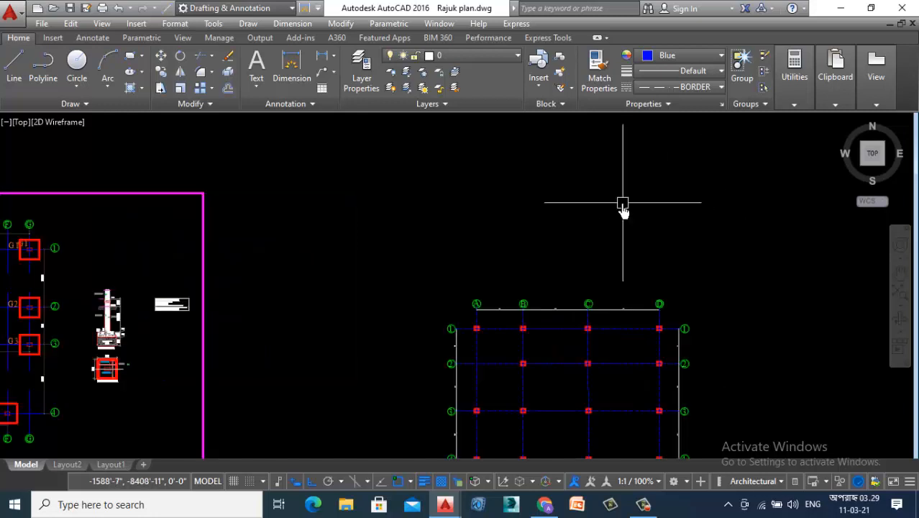
{"action": "scroll", "coordinate": [403, 253], "scroll_direction": "down", "scroll_amount": 2}
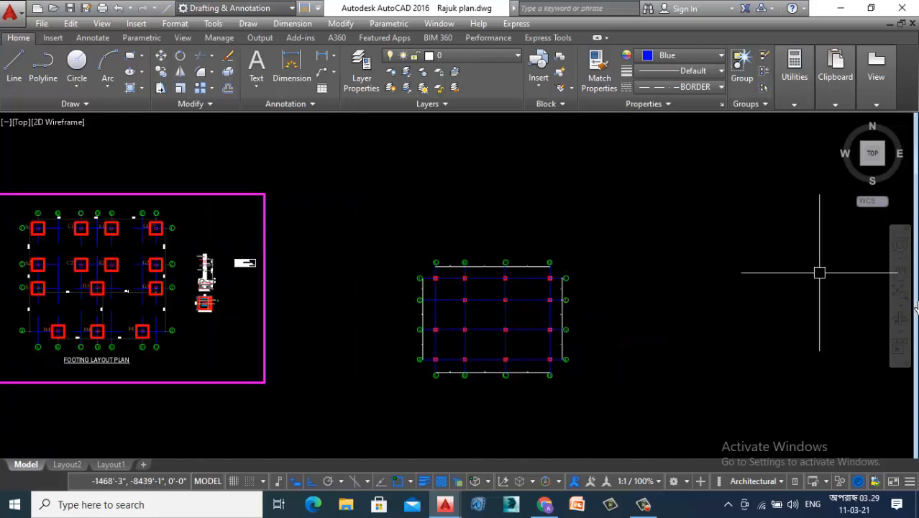
Step: Draw a rectangular footing outline 6' wide in the empty area east of the column grid, beside the small square
{"action": "scroll", "coordinate": [566, 367], "scroll_direction": "up", "scroll_amount": 2}
{"action": "scroll", "coordinate": [353, 303], "scroll_direction": "down", "scroll_amount": 2}
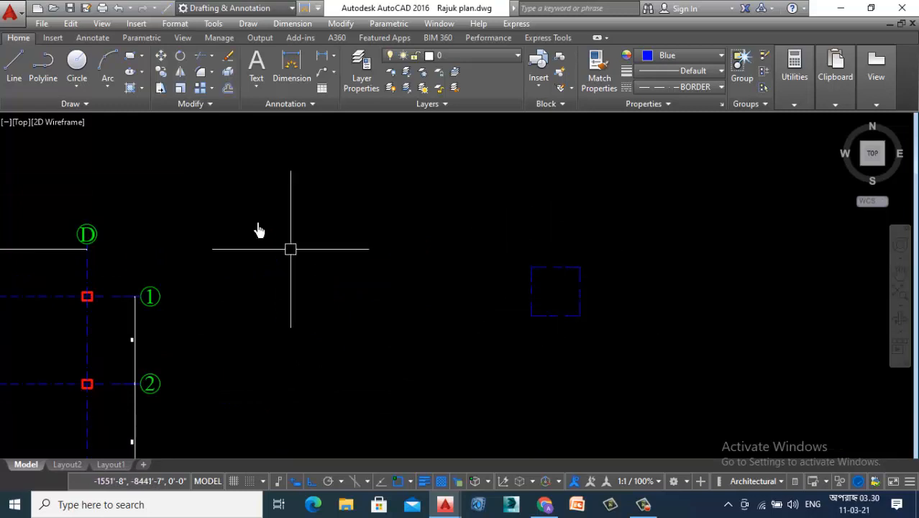
{"action": "left_click", "coordinate": [130, 61]}
{"action": "scroll", "coordinate": [319, 129], "scroll_direction": "down", "scroll_amount": 4}
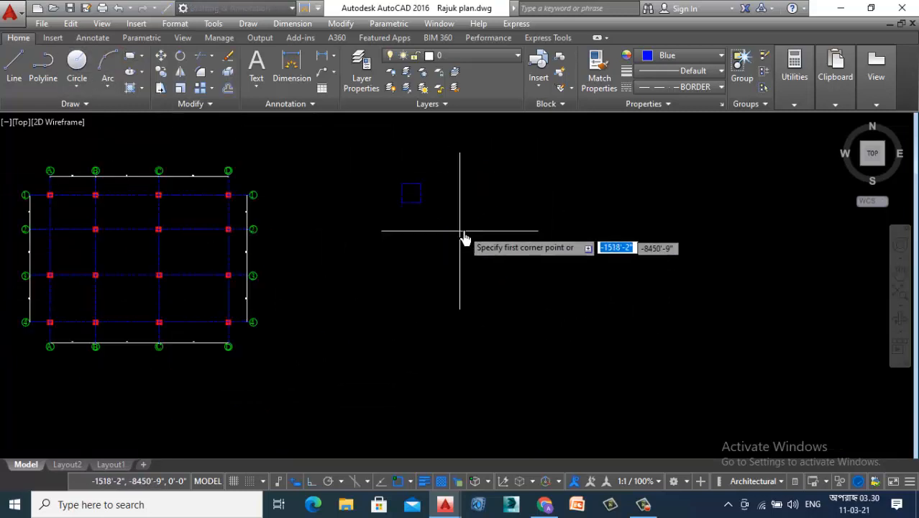
{"action": "left_click", "coordinate": [499, 189]}
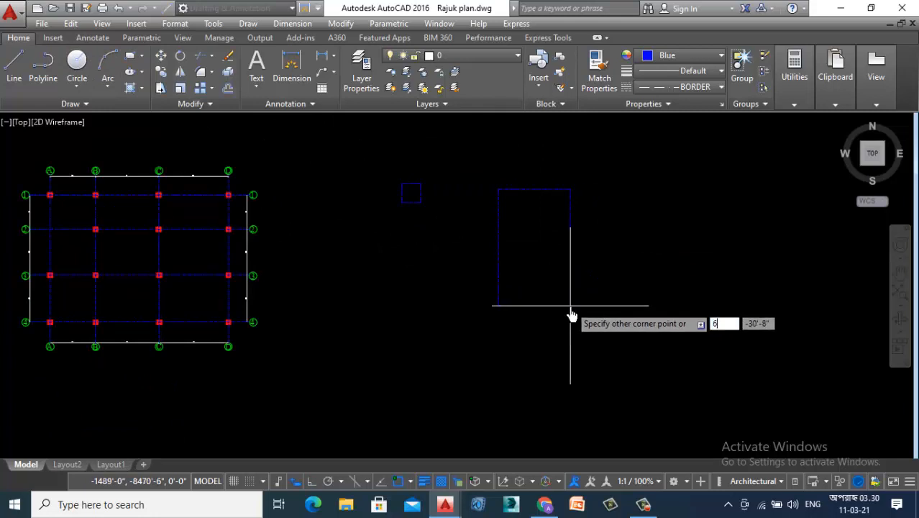
{"action": "key", "text": "Tab"}
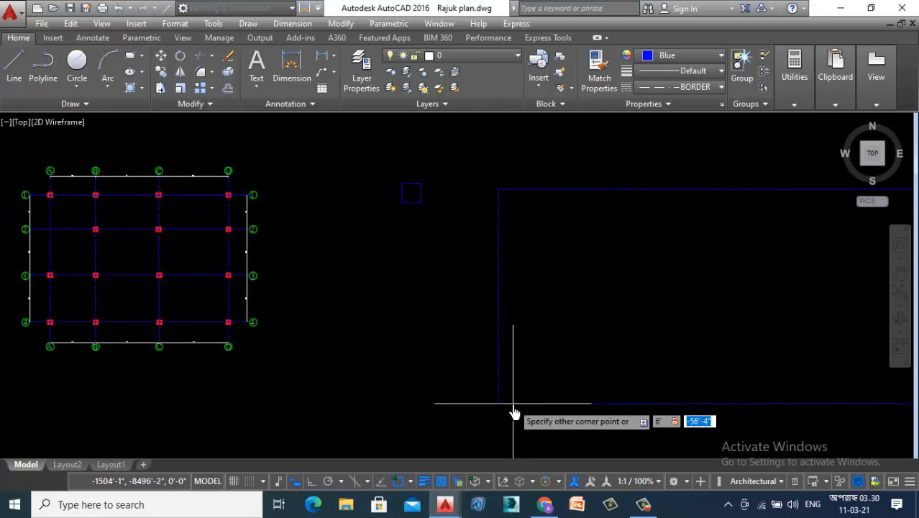
{"action": "key", "text": "Return"}
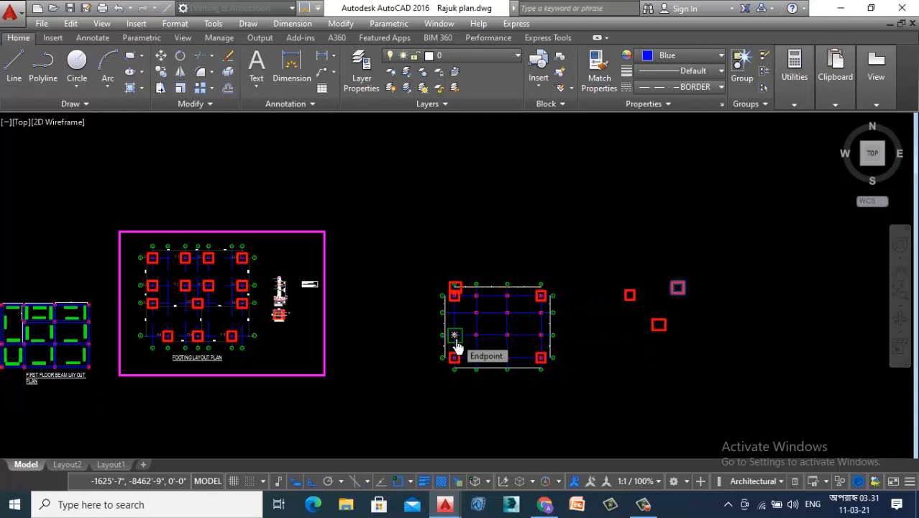
Step: Copy the 6' footing outline by its centre onto the columns at B1, C1, C4 and B4
{"action": "left_click", "coordinate": [676, 288]}
{"action": "scroll", "coordinate": [460, 307], "scroll_direction": "up", "scroll_amount": 3}
{"action": "scroll", "coordinate": [392, 289], "scroll_direction": "up", "scroll_amount": 8}
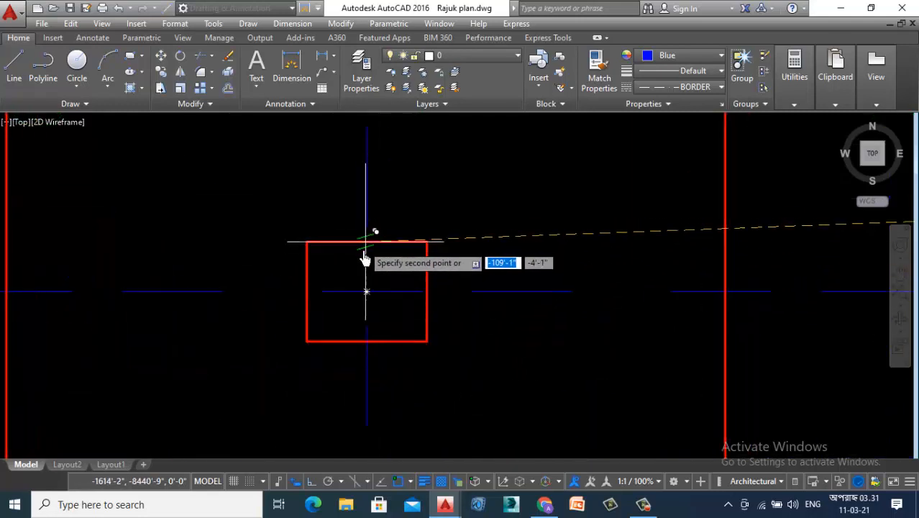
{"action": "scroll", "coordinate": [365, 291], "scroll_direction": "down", "scroll_amount": 1}
{"action": "middle_click_drag", "start_coordinate": [366, 292], "coordinate": [491, 269]}
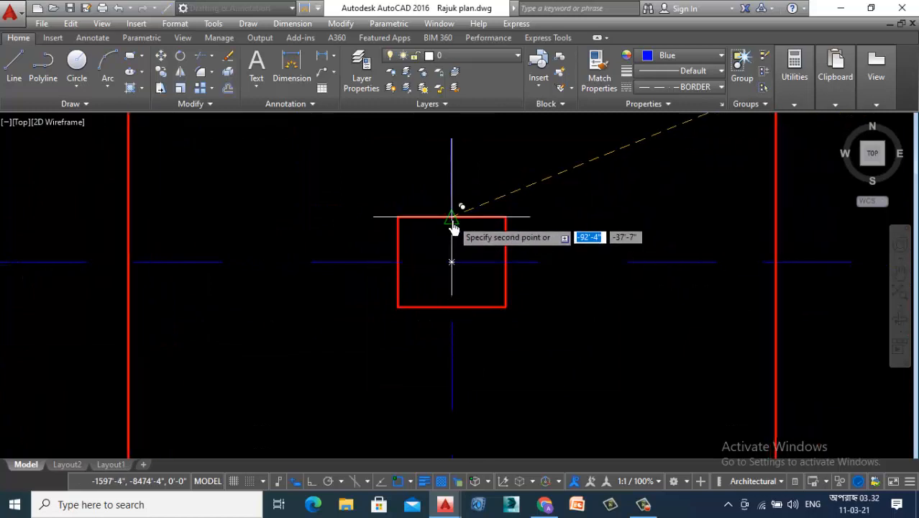
{"action": "scroll", "coordinate": [554, 331], "scroll_direction": "down", "scroll_amount": 4}
{"action": "scroll", "coordinate": [554, 333], "scroll_direction": "down", "scroll_amount": 4}
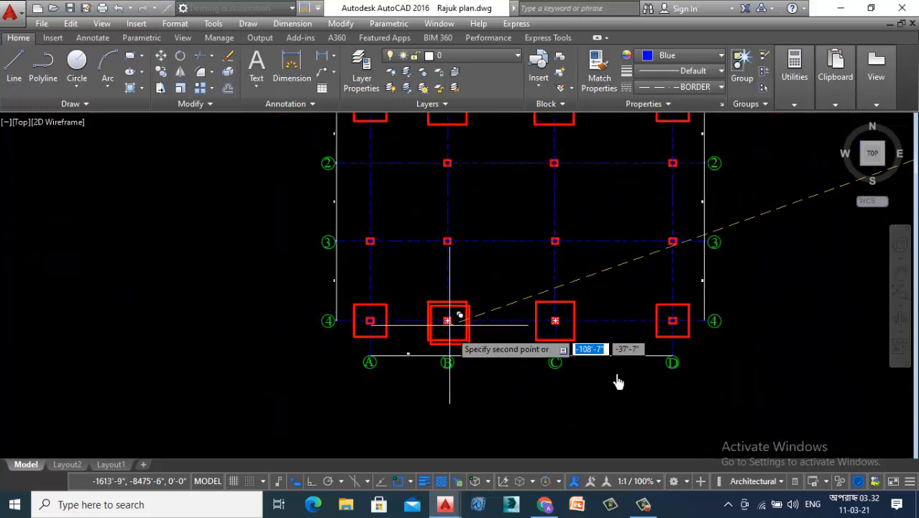
{"action": "key", "text": "Escape"}
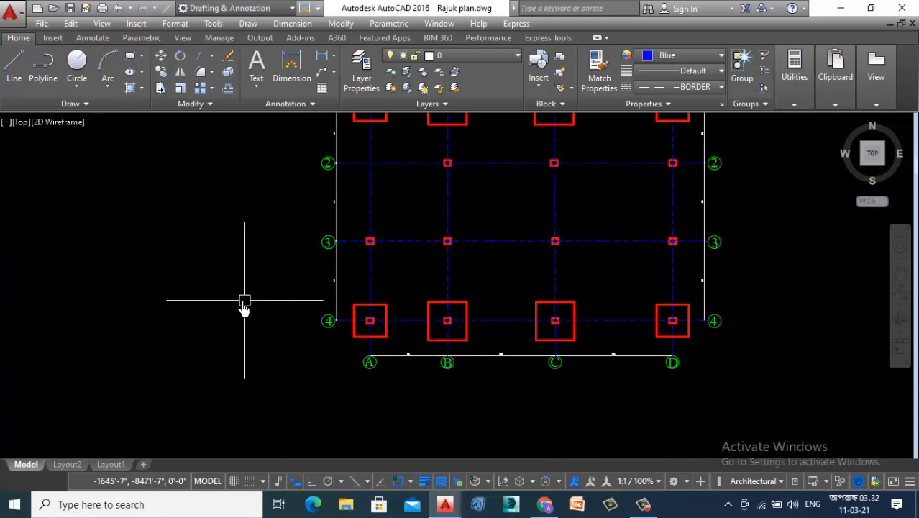
Step: Copy the footing outline around column B4 from its column centre onto the columns at A3, D3 and D2
{"action": "scroll", "coordinate": [241, 308], "scroll_direction": "down", "scroll_amount": 4}
{"action": "scroll", "coordinate": [239, 315], "scroll_direction": "up", "scroll_amount": 2}
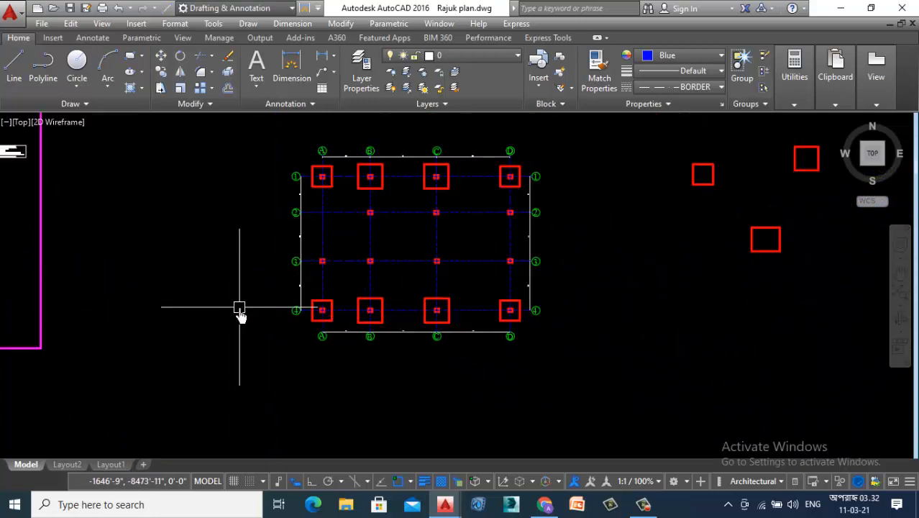
{"action": "scroll", "coordinate": [364, 288], "scroll_direction": "up", "scroll_amount": 4}
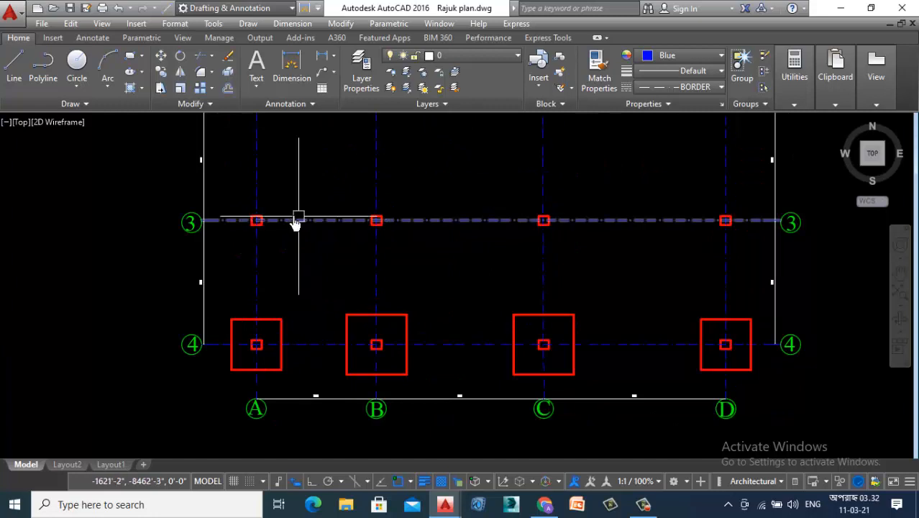
{"action": "scroll", "coordinate": [370, 326], "scroll_direction": "up", "scroll_amount": 2}
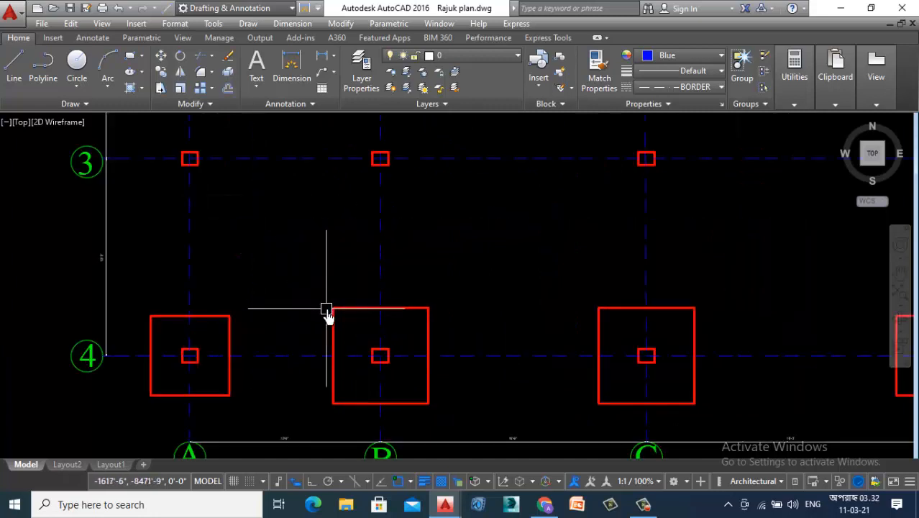
{"action": "left_click", "coordinate": [335, 308]}
{"action": "right_click", "coordinate": [288, 232]}
{"action": "left_click", "coordinate": [320, 275]}
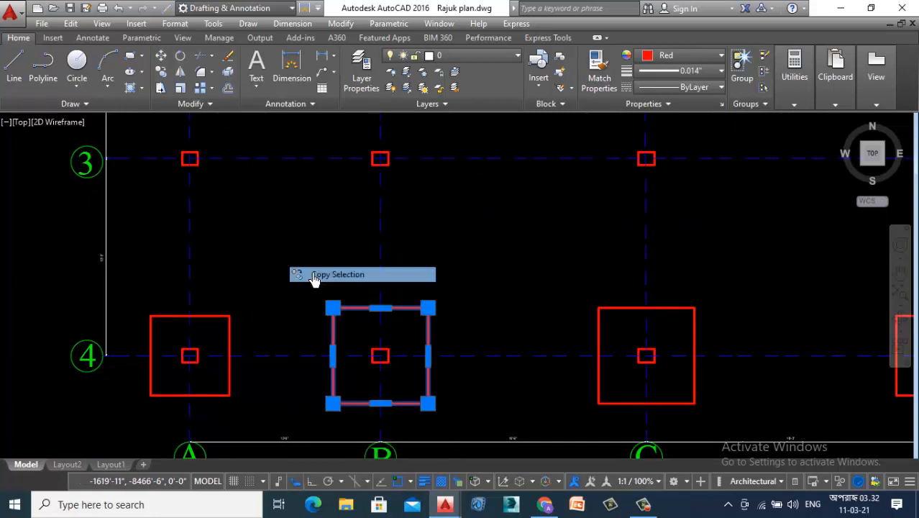
{"action": "left_click", "coordinate": [380, 355]}
{"action": "scroll", "coordinate": [403, 402], "scroll_direction": "down", "scroll_amount": 3}
{"action": "scroll", "coordinate": [776, 284], "scroll_direction": "up", "scroll_amount": 5}
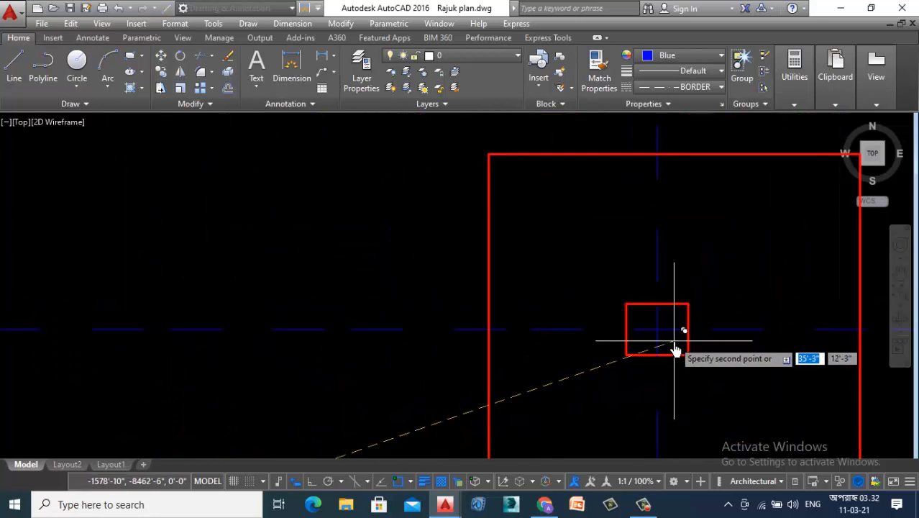
{"action": "scroll", "coordinate": [610, 390], "scroll_direction": "down", "scroll_amount": 8}
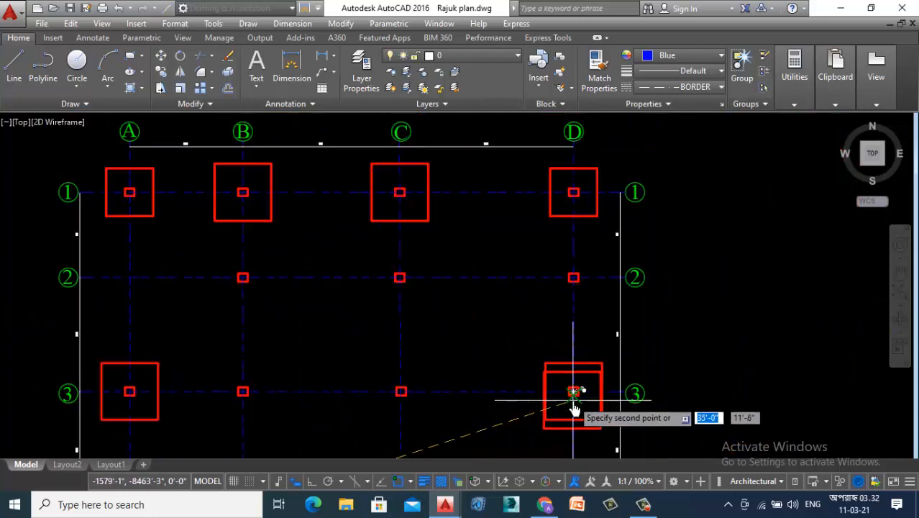
{"action": "scroll", "coordinate": [570, 275], "scroll_direction": "up", "scroll_amount": 10}
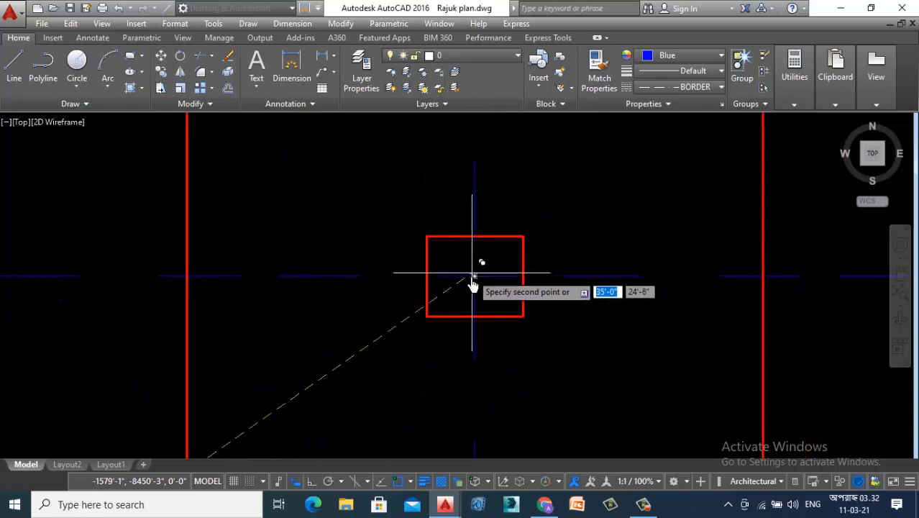
{"action": "scroll", "coordinate": [693, 338], "scroll_direction": "down", "scroll_amount": 8}
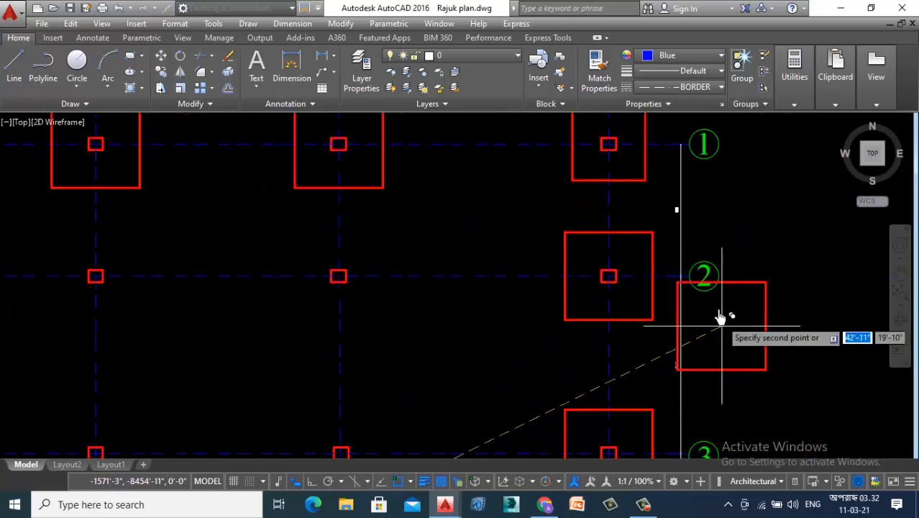
{"action": "scroll", "coordinate": [723, 228], "scroll_direction": "down", "scroll_amount": 2}
{"action": "scroll", "coordinate": [723, 229], "scroll_direction": "down", "scroll_amount": 3}
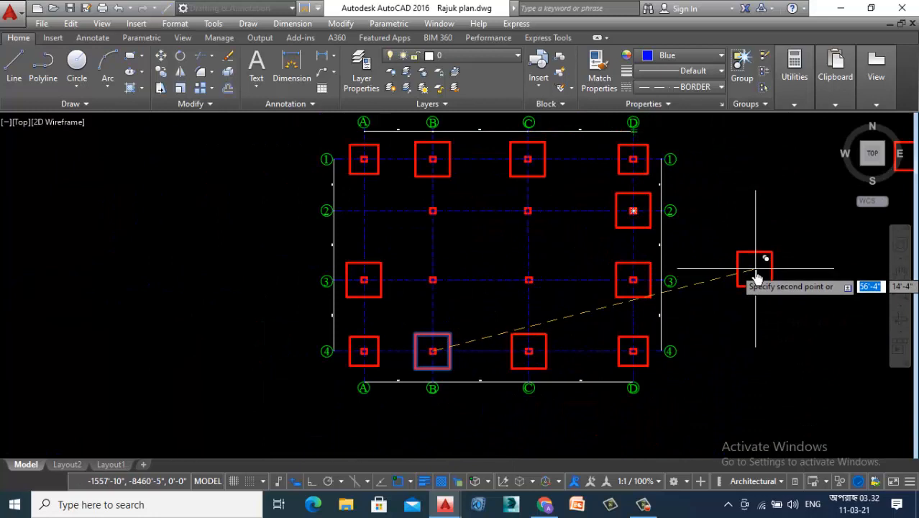
{"action": "key", "text": "Escape"}
Step: Copy the largest rectangular footing outline by its centre onto the interior columns at B2, C2, B3 and C3
{"action": "scroll", "coordinate": [347, 230], "scroll_direction": "down", "scroll_amount": 2}
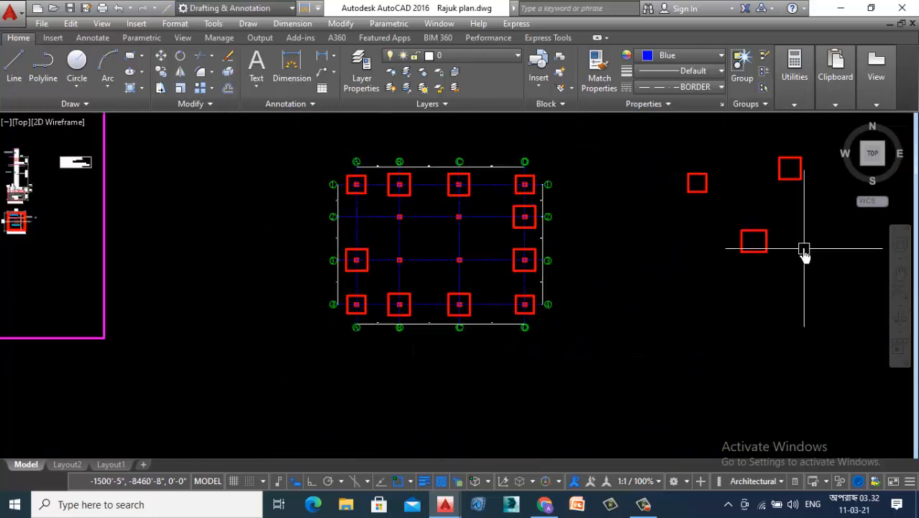
{"action": "scroll", "coordinate": [804, 249], "scroll_direction": "up", "scroll_amount": 2}
{"action": "left_click", "coordinate": [653, 297]}
{"action": "right_click", "coordinate": [591, 288]}
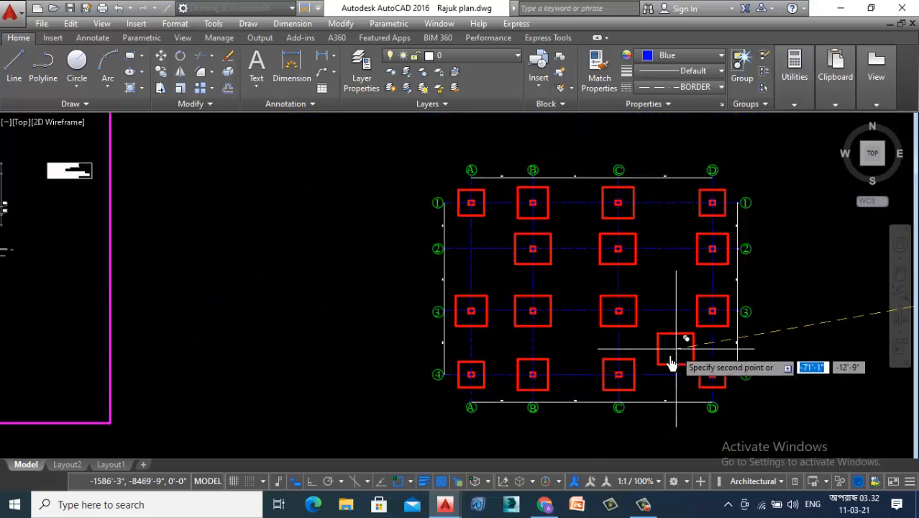
{"action": "key", "text": "Escape"}
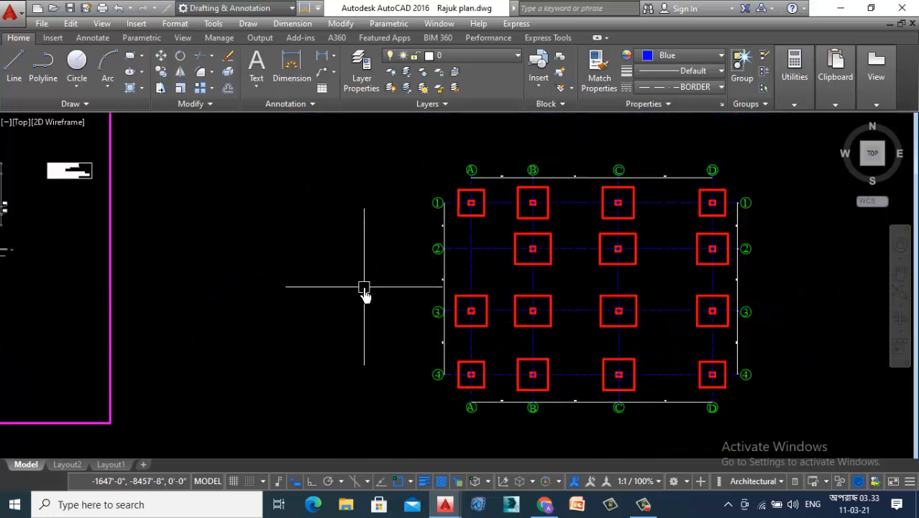
Step: Examine the footing outlines placed around the columns across all four rows of the new grid
{"action": "scroll", "coordinate": [365, 289], "scroll_direction": "down", "scroll_amount": 3}
{"action": "scroll", "coordinate": [525, 249], "scroll_direction": "up", "scroll_amount": 4}
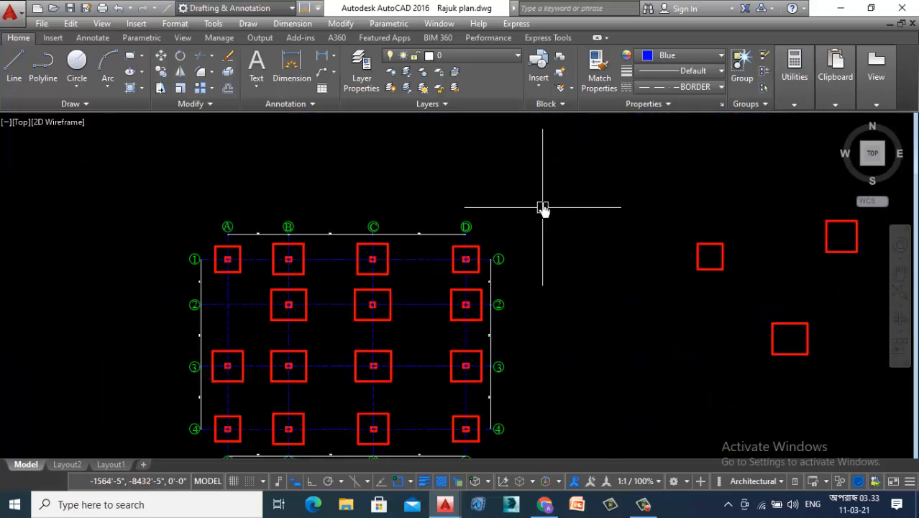
{"action": "scroll", "coordinate": [459, 185], "scroll_direction": "down", "scroll_amount": 2}
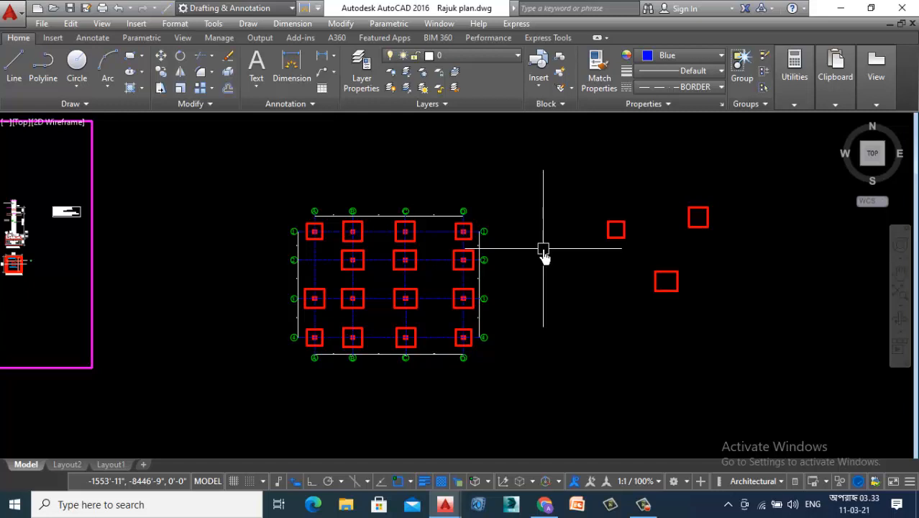
{"action": "scroll", "coordinate": [314, 214], "scroll_direction": "up", "scroll_amount": 8}
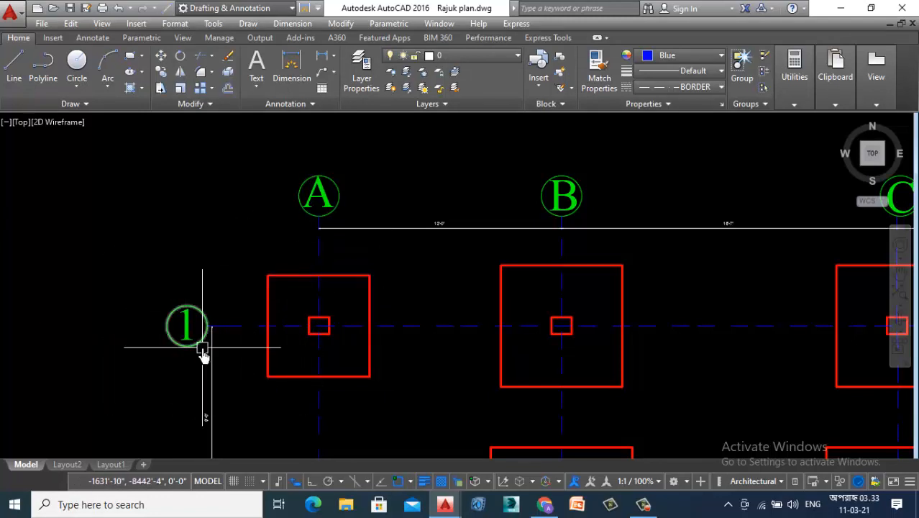
{"action": "scroll", "coordinate": [588, 176], "scroll_direction": "down", "scroll_amount": 7}
{"action": "scroll", "coordinate": [592, 176], "scroll_direction": "up", "scroll_amount": 3}
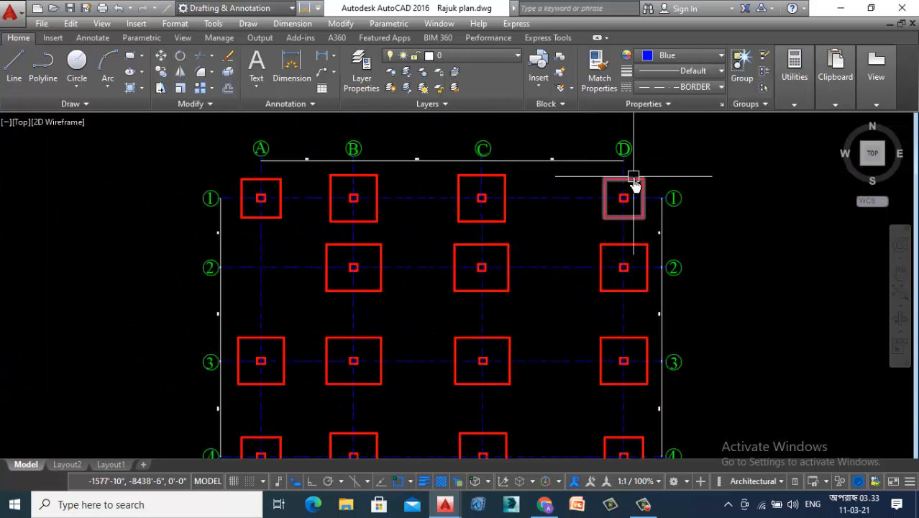
{"action": "scroll", "coordinate": [569, 205], "scroll_direction": "down", "scroll_amount": 3}
{"action": "scroll", "coordinate": [607, 274], "scroll_direction": "up", "scroll_amount": 3}
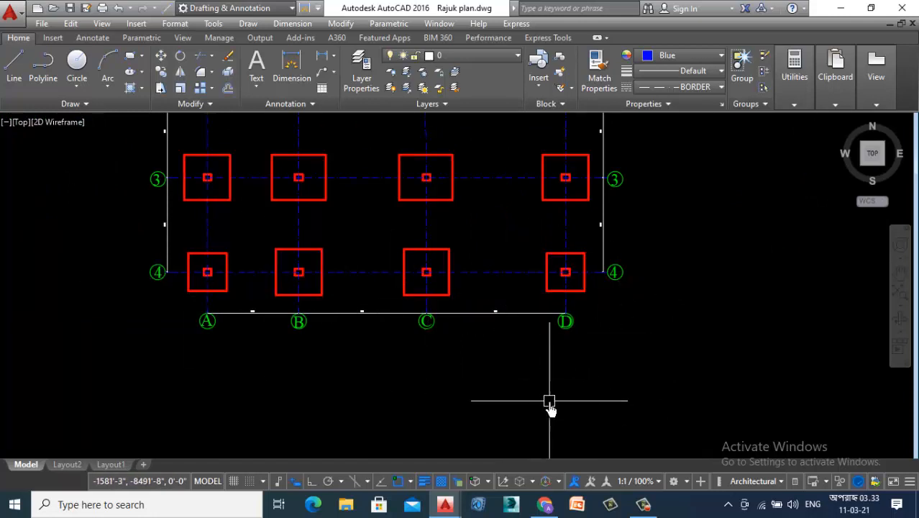
{"action": "scroll", "coordinate": [549, 404], "scroll_direction": "down", "scroll_amount": 2}
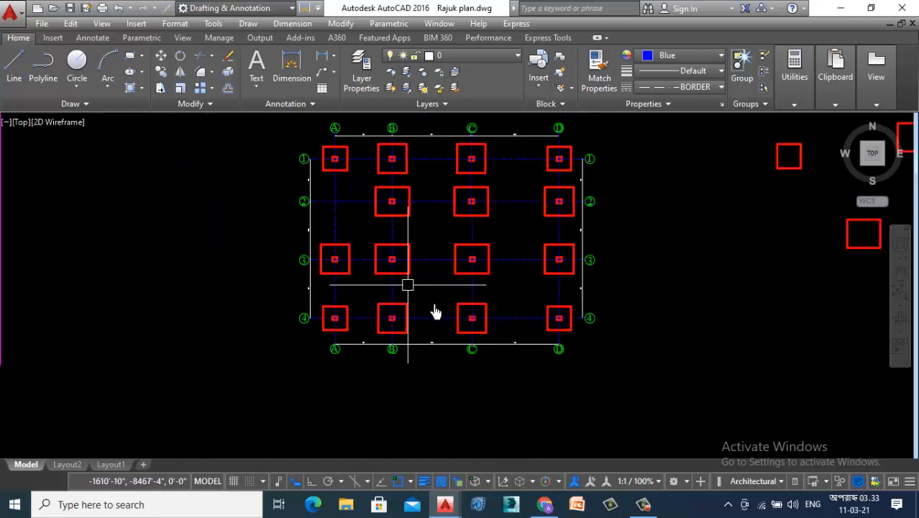
Step: Select the row 1 column labels A1, B1, C1 and D1 in the column layout plan beside the reinforcement schedules
{"action": "scroll", "coordinate": [435, 311], "scroll_direction": "down", "scroll_amount": 3}
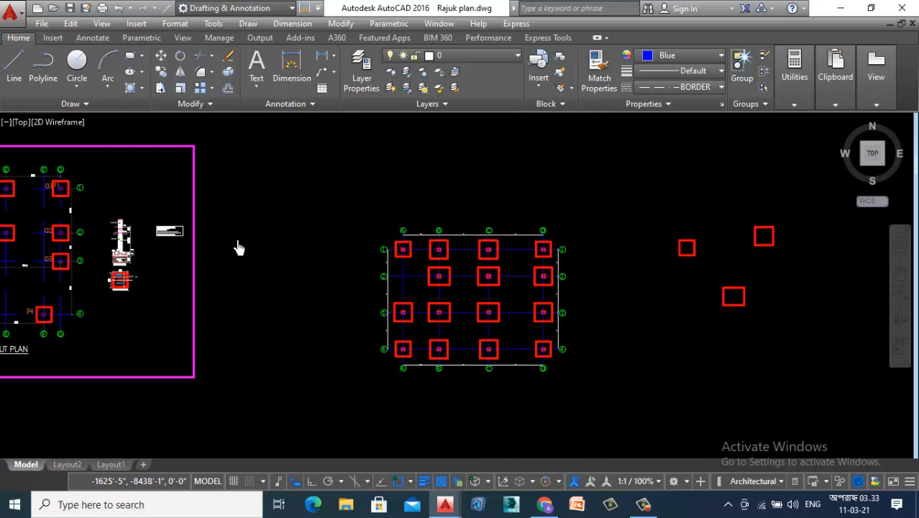
{"action": "scroll", "coordinate": [274, 251], "scroll_direction": "up", "scroll_amount": 1}
{"action": "scroll", "coordinate": [549, 298], "scroll_direction": "down", "scroll_amount": 4}
{"action": "scroll", "coordinate": [647, 389], "scroll_direction": "down", "scroll_amount": 2}
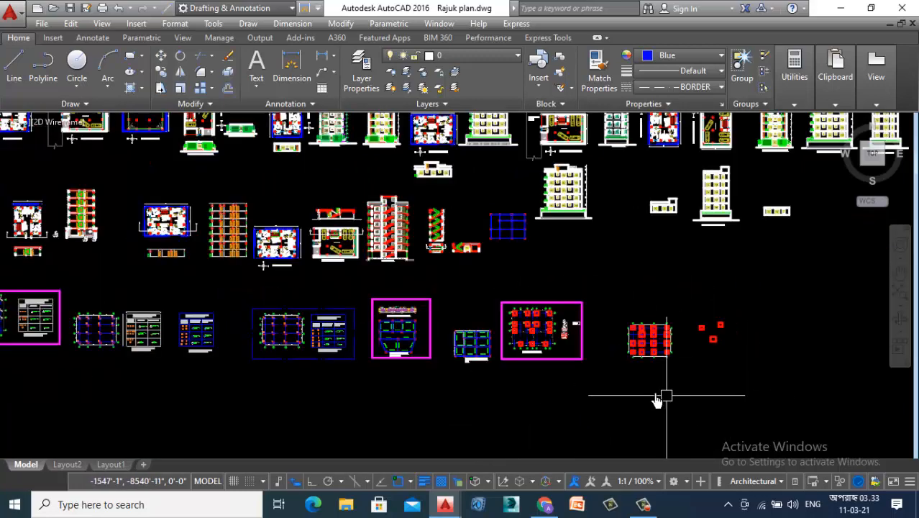
{"action": "scroll", "coordinate": [63, 330], "scroll_direction": "up", "scroll_amount": 5}
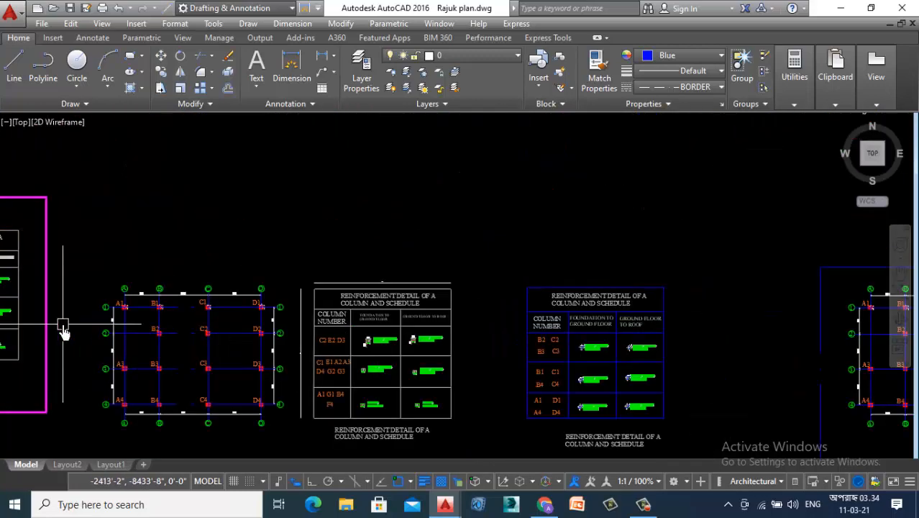
{"action": "scroll", "coordinate": [63, 331], "scroll_direction": "up", "scroll_amount": 6}
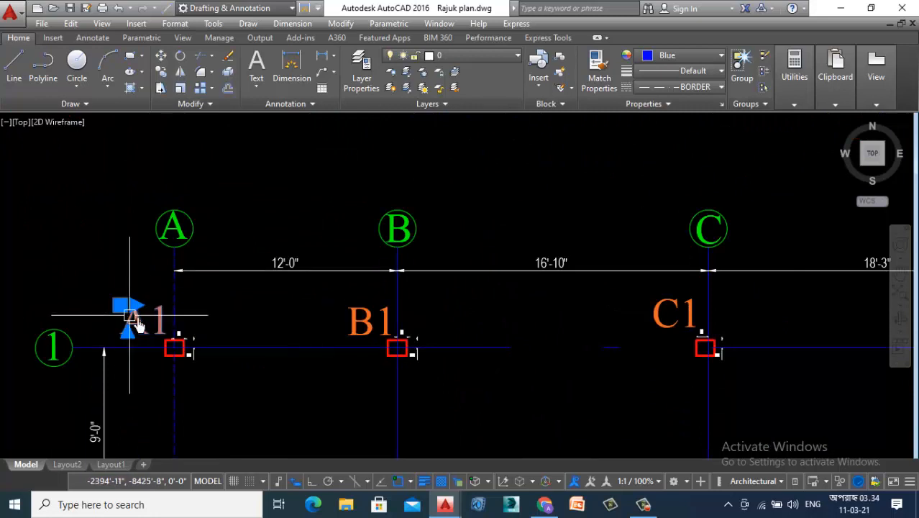
{"action": "left_click", "coordinate": [356, 318]}
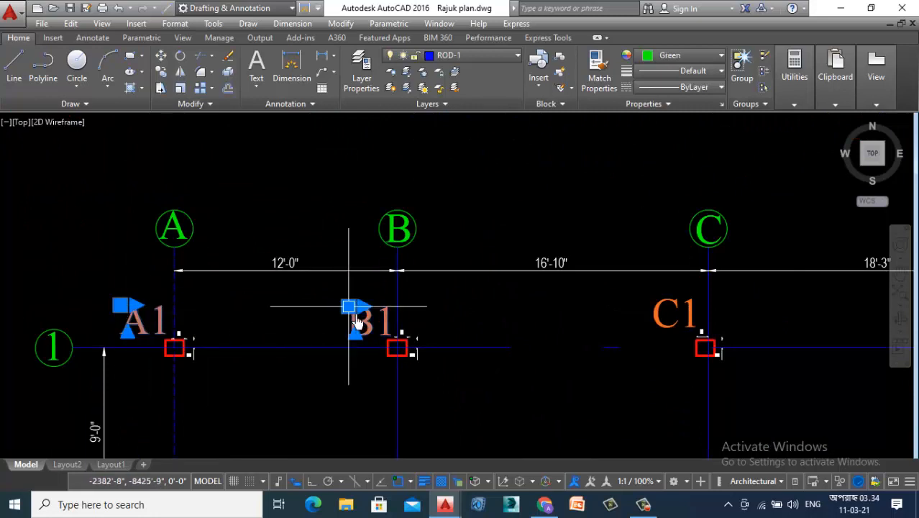
{"action": "left_click", "coordinate": [674, 317]}
{"action": "scroll", "coordinate": [469, 322], "scroll_direction": "down", "scroll_amount": 4}
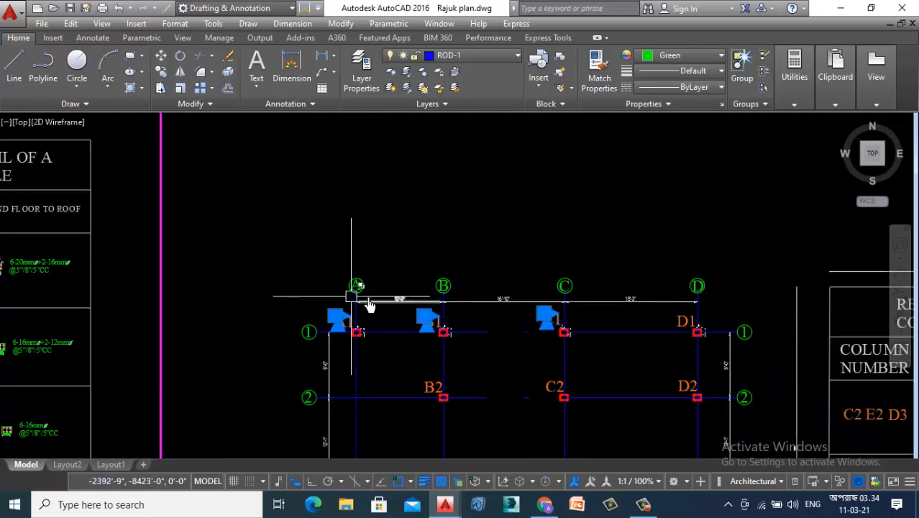
{"action": "scroll", "coordinate": [694, 323], "scroll_direction": "up", "scroll_amount": 5}
{"action": "left_click", "coordinate": [642, 309]}
{"action": "scroll", "coordinate": [581, 219], "scroll_direction": "down", "scroll_amount": 2}
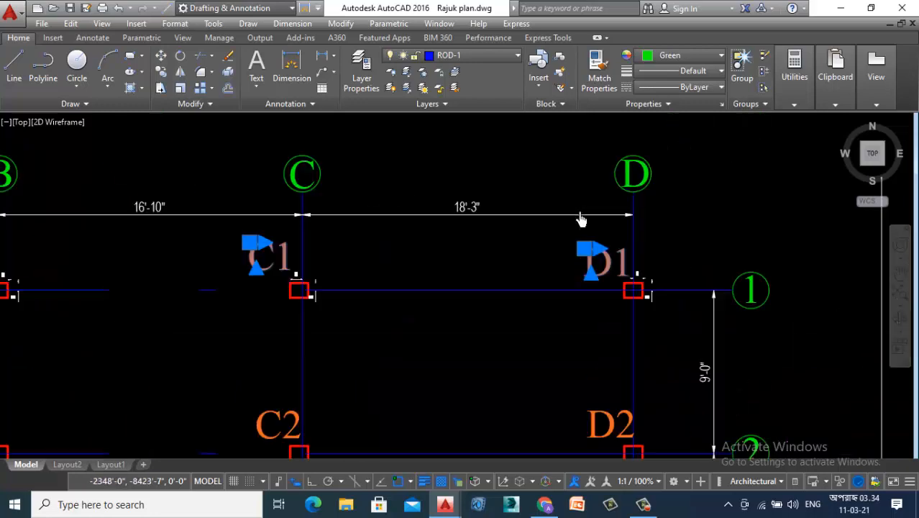
Step: Add the row 2 labels B2, C2 and D2 and the row 3 labels A3, B3, C3 and D3 to the selection
{"action": "scroll", "coordinate": [582, 220], "scroll_direction": "down", "scroll_amount": 2}
{"action": "left_click", "coordinate": [595, 344]}
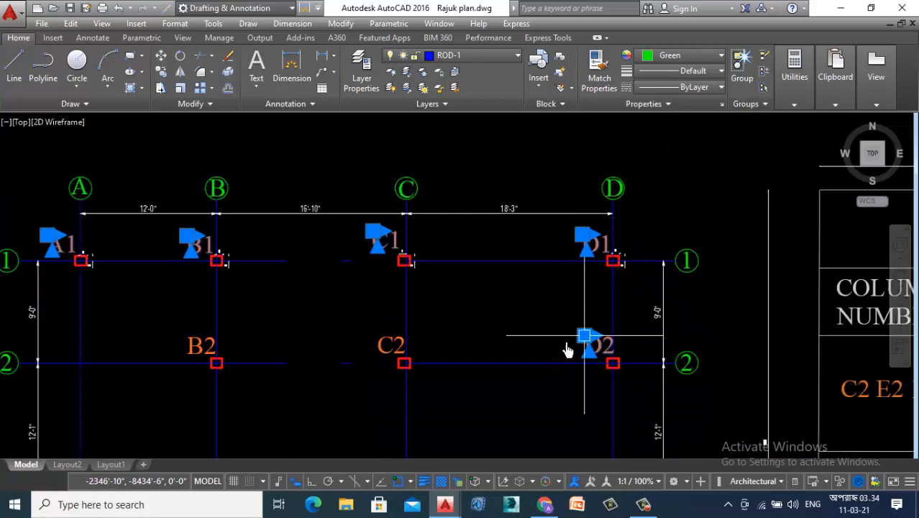
{"action": "left_click", "coordinate": [376, 338]}
{"action": "left_click", "coordinate": [190, 341]}
{"action": "scroll", "coordinate": [302, 294], "scroll_direction": "down", "scroll_amount": 2}
{"action": "scroll", "coordinate": [302, 403], "scroll_direction": "up", "scroll_amount": 4}
{"action": "left_click", "coordinate": [31, 287]}
{"action": "left_click", "coordinate": [231, 287]}
{"action": "left_click", "coordinate": [532, 287]}
{"action": "left_click", "coordinate": [825, 287]}
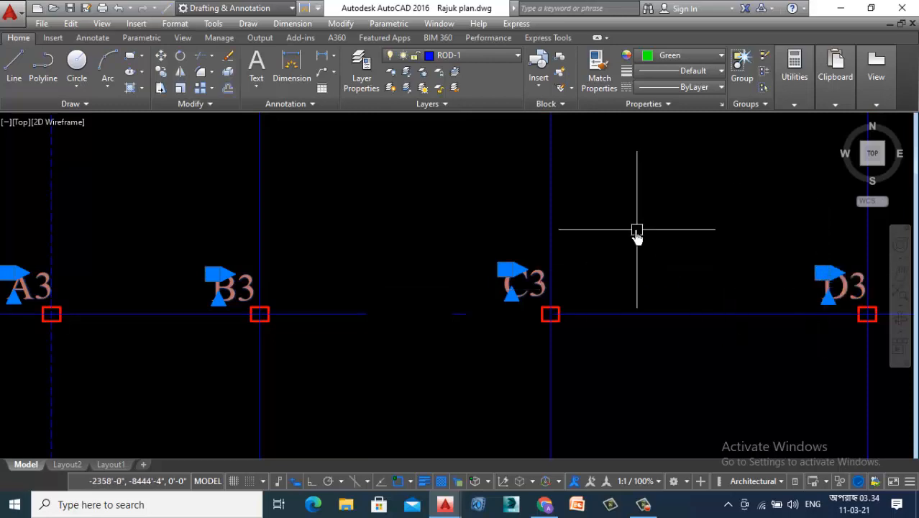
Step: Add the row 4 column labels D4, C4, B4 and A4 to the selection
{"action": "scroll", "coordinate": [635, 230], "scroll_direction": "down", "scroll_amount": 2}
{"action": "scroll", "coordinate": [669, 345], "scroll_direction": "down", "scroll_amount": 2}
{"action": "scroll", "coordinate": [694, 379], "scroll_direction": "up", "scroll_amount": 5}
{"action": "left_click", "coordinate": [708, 292]}
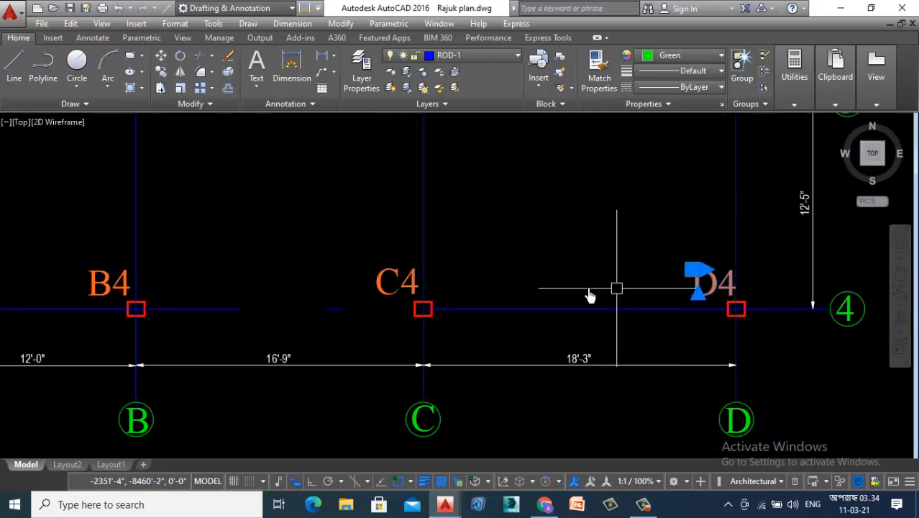
{"action": "left_click", "coordinate": [396, 274]}
{"action": "scroll", "coordinate": [510, 291], "scroll_direction": "down", "scroll_amount": 2}
{"action": "scroll", "coordinate": [259, 270], "scroll_direction": "up", "scroll_amount": 4}
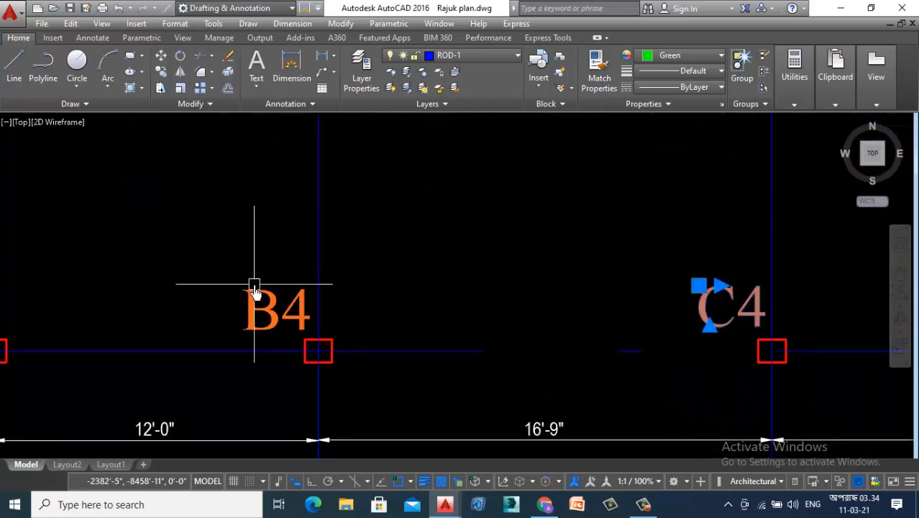
{"action": "left_click", "coordinate": [256, 288]}
{"action": "scroll", "coordinate": [256, 288], "scroll_direction": "down", "scroll_amount": 3}
Step: Copy the selected column labels from A1's upper corner to the footing grid, so that A1 sits just above its footing
{"action": "scroll", "coordinate": [283, 310], "scroll_direction": "up", "scroll_amount": 4}
{"action": "right_click", "coordinate": [284, 309]}
{"action": "left_click", "coordinate": [342, 115]}
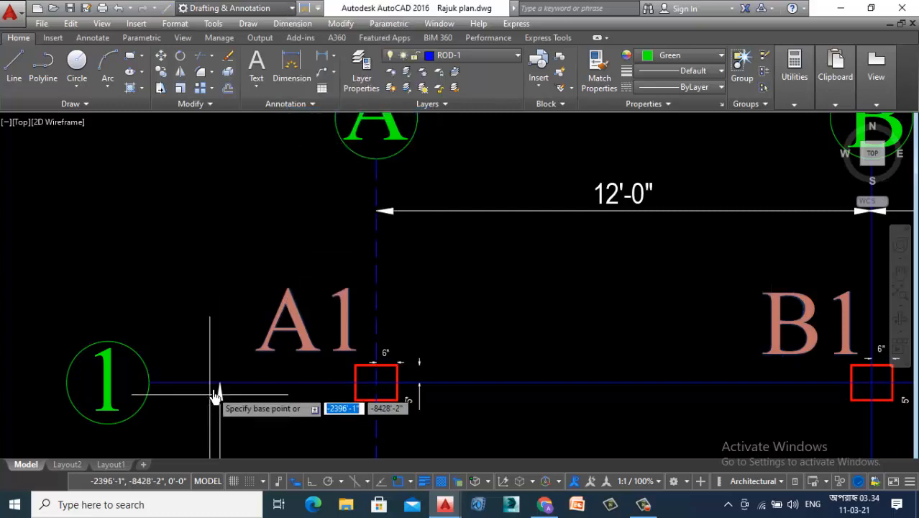
{"action": "left_click", "coordinate": [276, 295]}
{"action": "scroll", "coordinate": [203, 352], "scroll_direction": "down", "scroll_amount": 10}
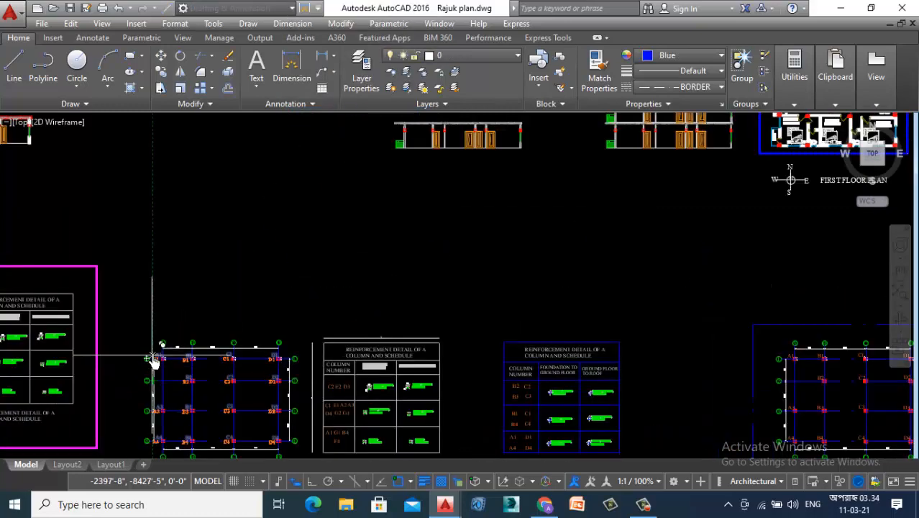
{"action": "scroll", "coordinate": [575, 378], "scroll_direction": "up", "scroll_amount": 10}
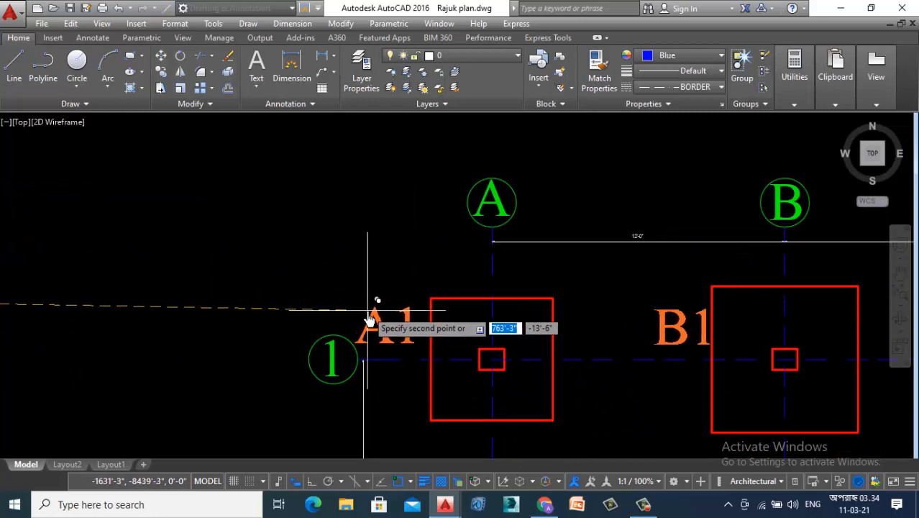
{"action": "scroll", "coordinate": [371, 319], "scroll_direction": "down", "scroll_amount": 4}
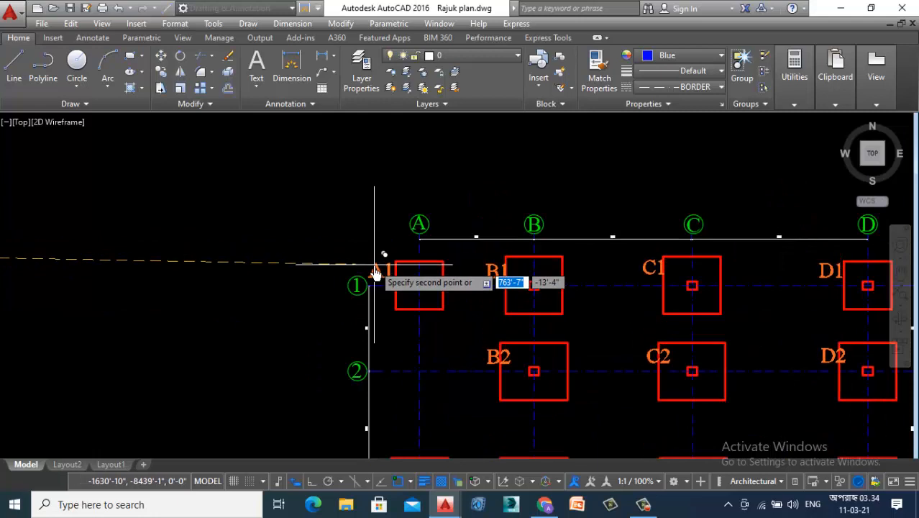
{"action": "scroll", "coordinate": [375, 273], "scroll_direction": "up", "scroll_amount": 4}
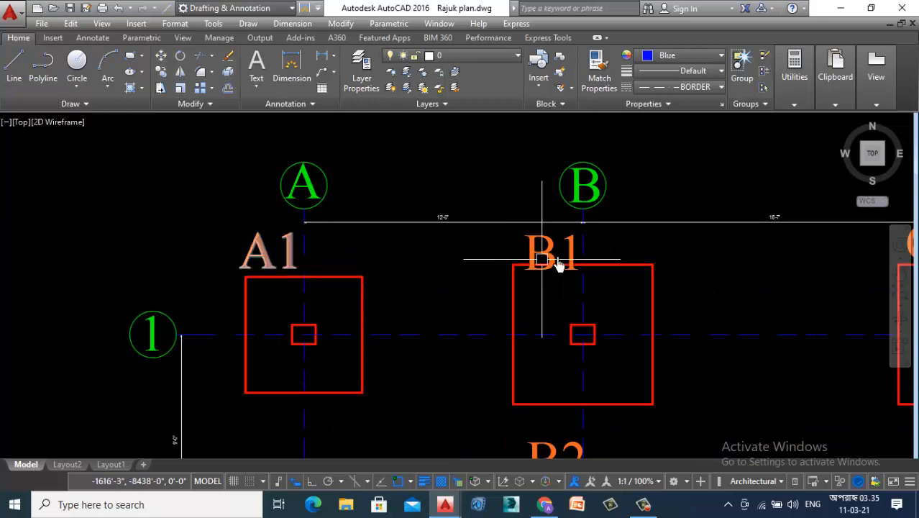
Step: Examine the position of the copied column labels relative to the footings along rows 1 to 4
{"action": "scroll", "coordinate": [580, 297], "scroll_direction": "down", "scroll_amount": 2}
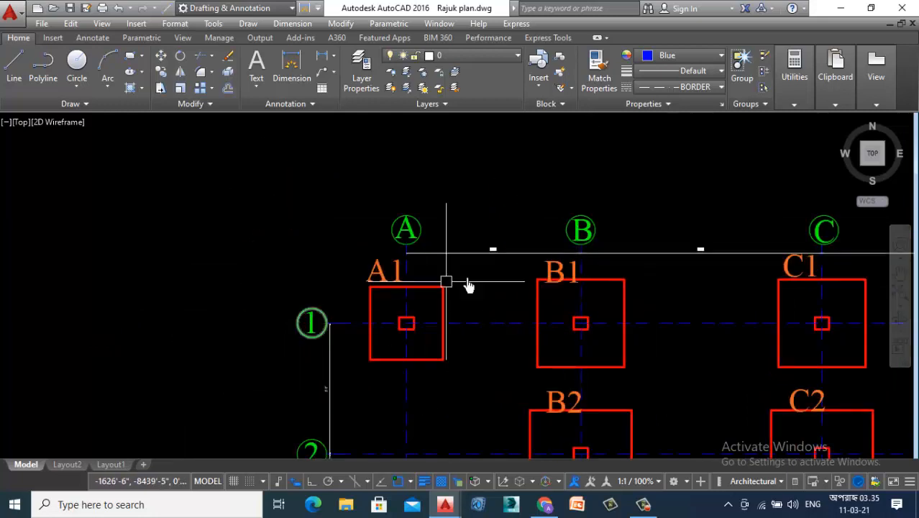
{"action": "scroll", "coordinate": [482, 303], "scroll_direction": "down", "scroll_amount": 2}
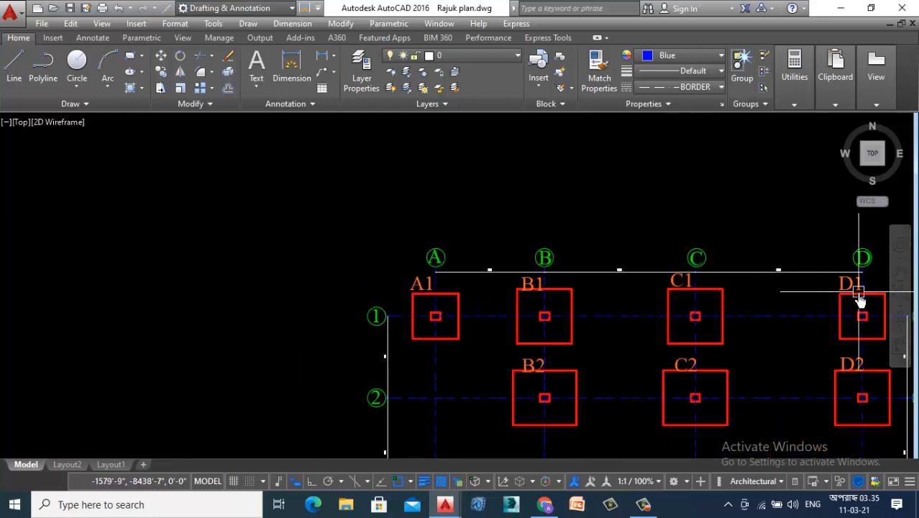
{"action": "scroll", "coordinate": [547, 185], "scroll_direction": "down", "scroll_amount": 5}
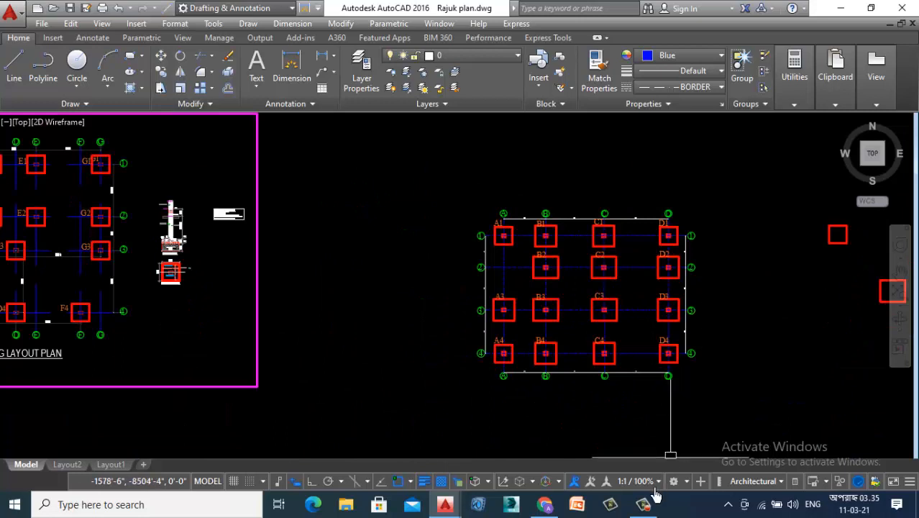
{"action": "mouse_move", "coordinate": [645, 506]}
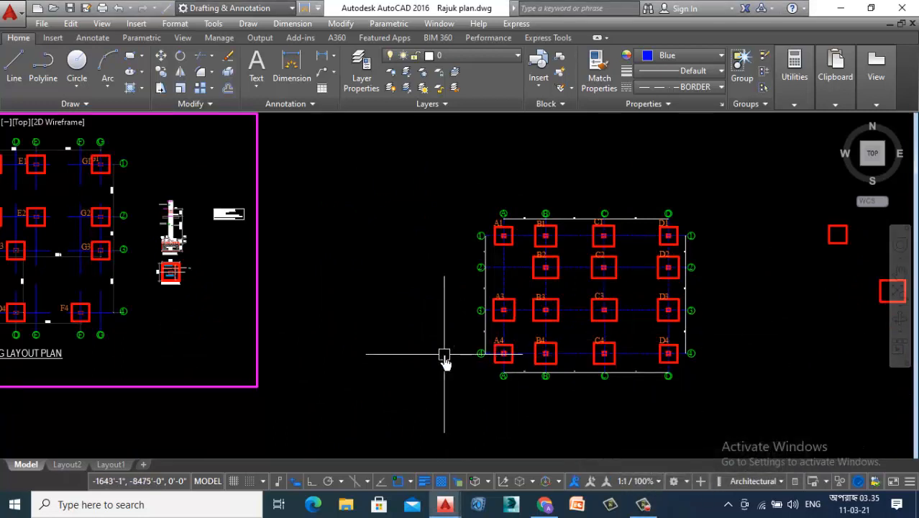
{"action": "scroll", "coordinate": [713, 372], "scroll_direction": "up", "scroll_amount": 4}
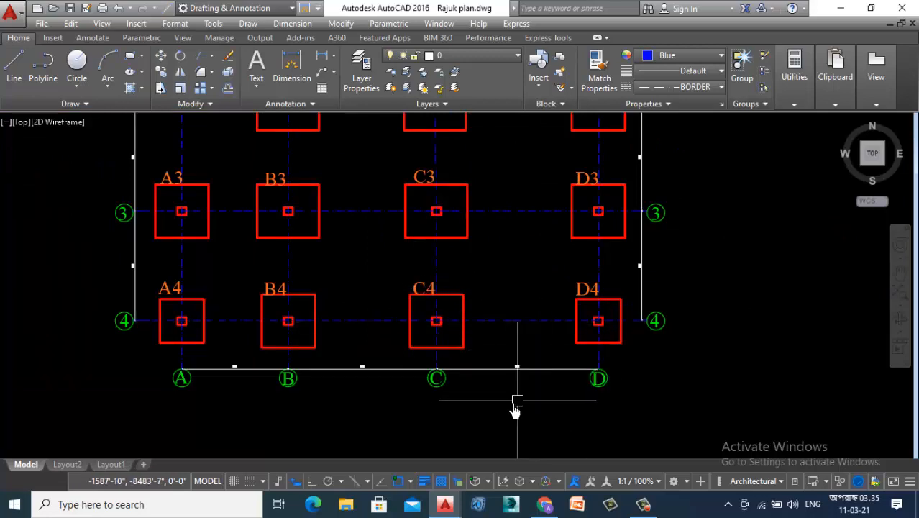
{"action": "scroll", "coordinate": [499, 407], "scroll_direction": "down", "scroll_amount": 4}
{"action": "scroll", "coordinate": [441, 308], "scroll_direction": "up", "scroll_amount": 4}
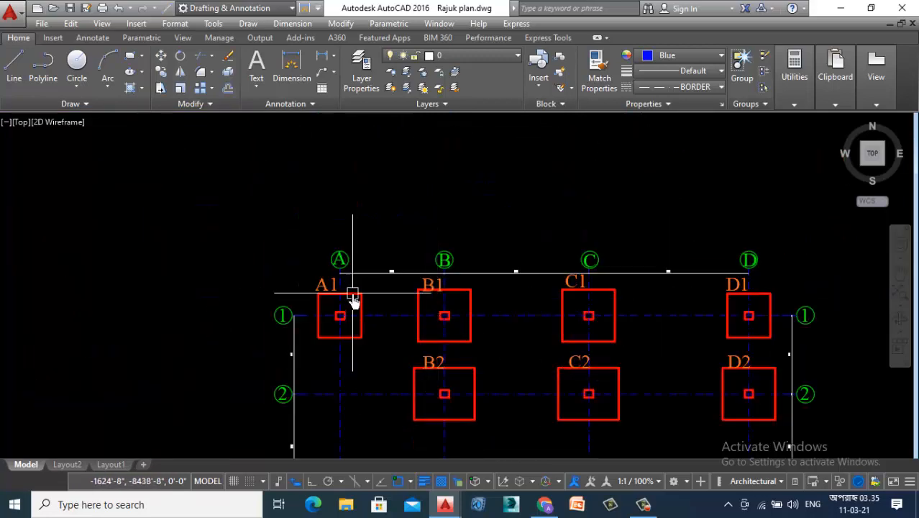
{"action": "scroll", "coordinate": [352, 294], "scroll_direction": "up", "scroll_amount": 4}
{"action": "scroll", "coordinate": [341, 185], "scroll_direction": "down", "scroll_amount": 2}
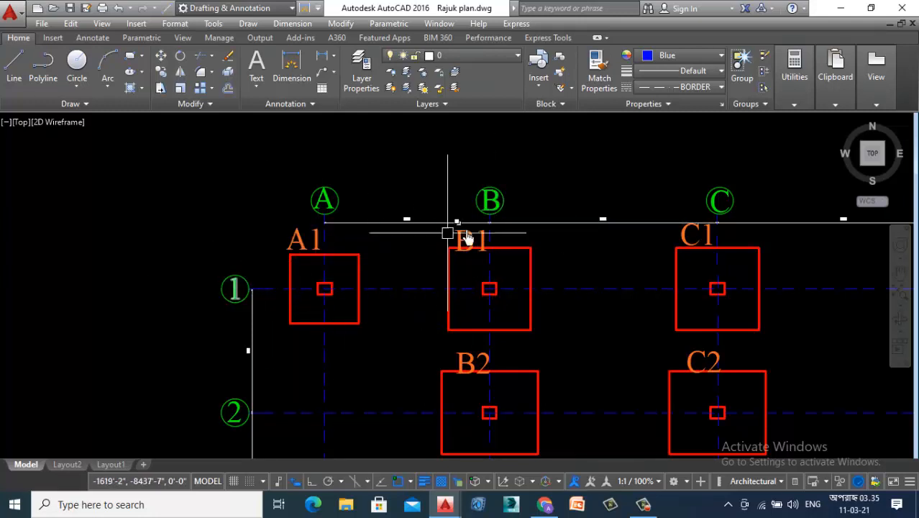
{"action": "middle_click_drag", "start_coordinate": [499, 366], "coordinate": [499, 224]}
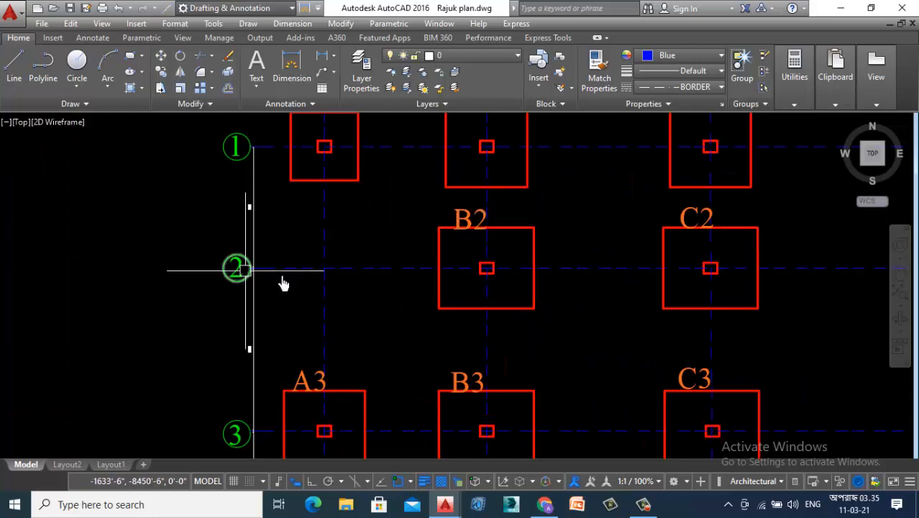
Step: Copy the underlined title FOOTING LAYOUT PLAN from the magenta-framed sheet to the space centred below the new footing grid
{"action": "scroll", "coordinate": [495, 282], "scroll_direction": "down", "scroll_amount": 2}
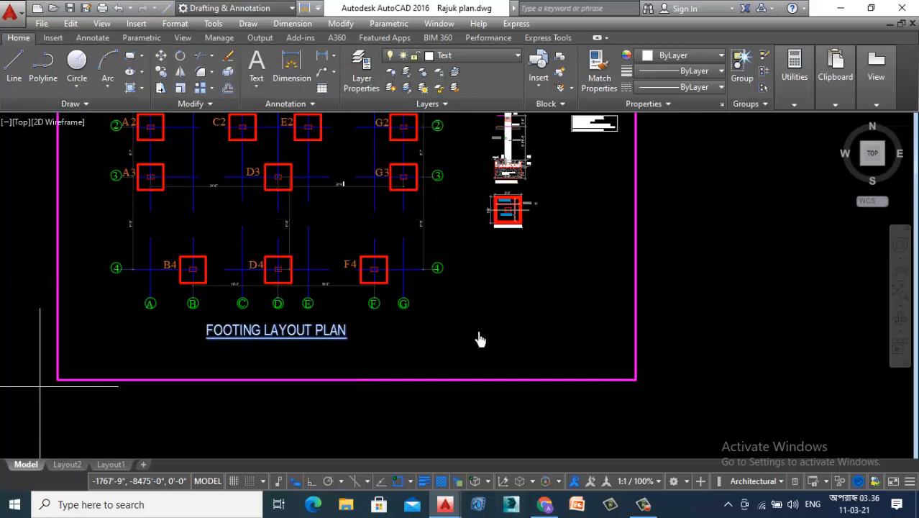
{"action": "left_click", "coordinate": [293, 330]}
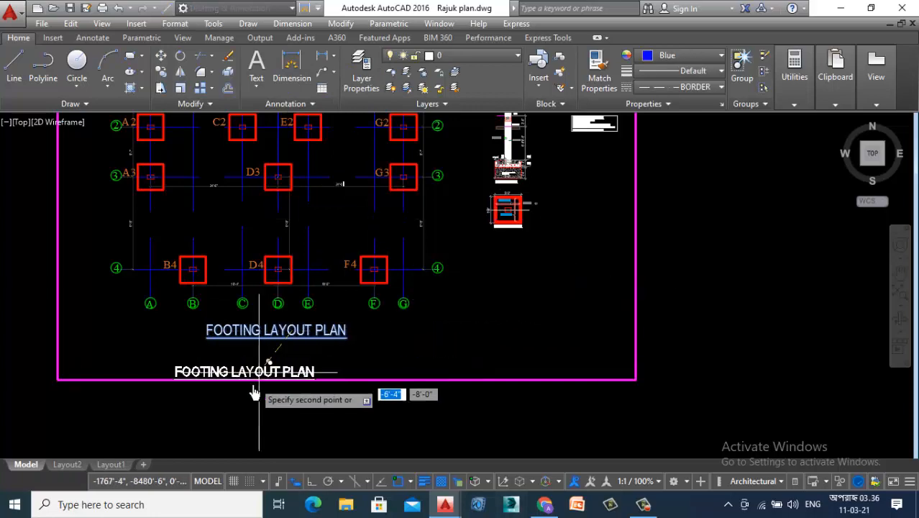
{"action": "scroll", "coordinate": [254, 388], "scroll_direction": "down", "scroll_amount": 4}
{"action": "scroll", "coordinate": [391, 401], "scroll_direction": "up", "scroll_amount": 2}
{"action": "scroll", "coordinate": [392, 409], "scroll_direction": "up", "scroll_amount": 4}
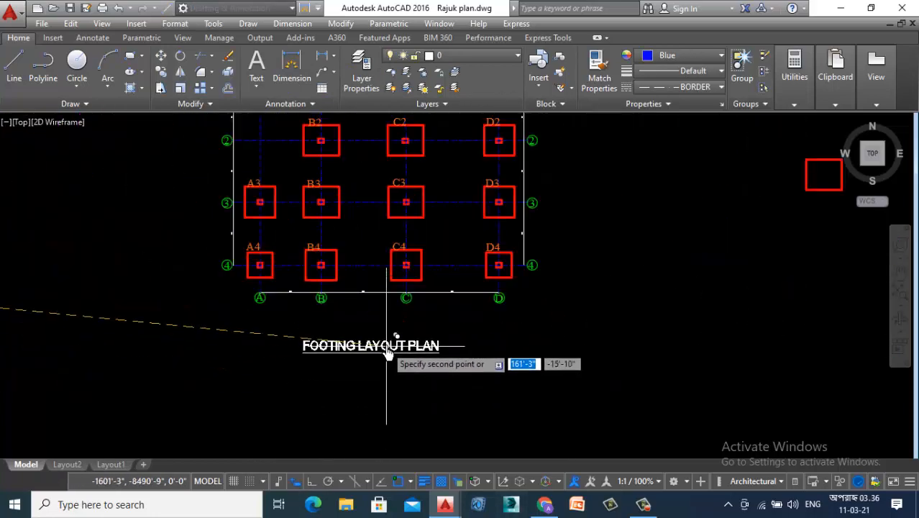
{"action": "scroll", "coordinate": [568, 374], "scroll_direction": "down", "scroll_amount": 2}
{"action": "key", "text": "Escape"}
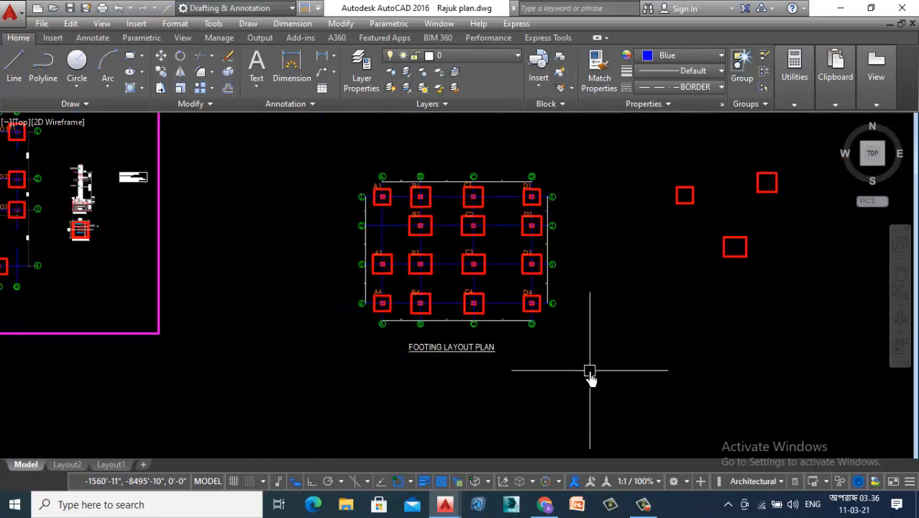
{"action": "scroll", "coordinate": [647, 266], "scroll_direction": "up", "scroll_amount": 2}
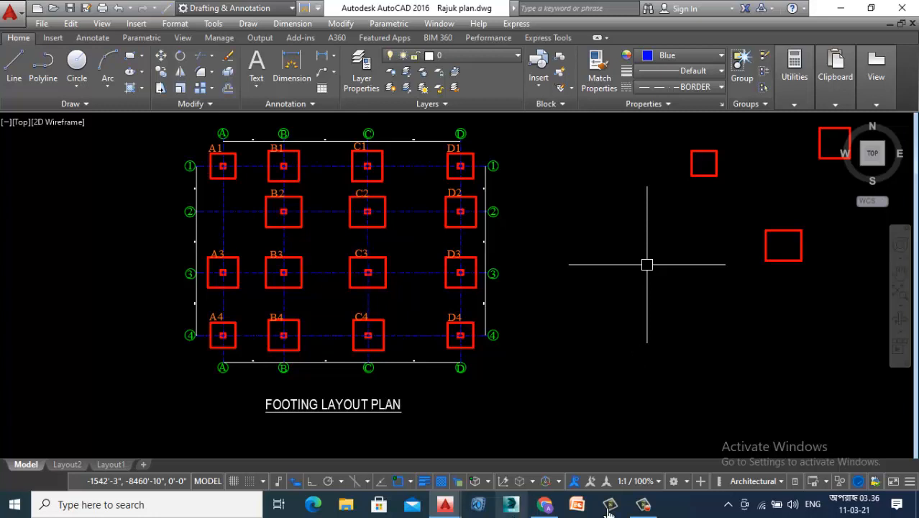
{"action": "left_click", "coordinate": [643, 504]}
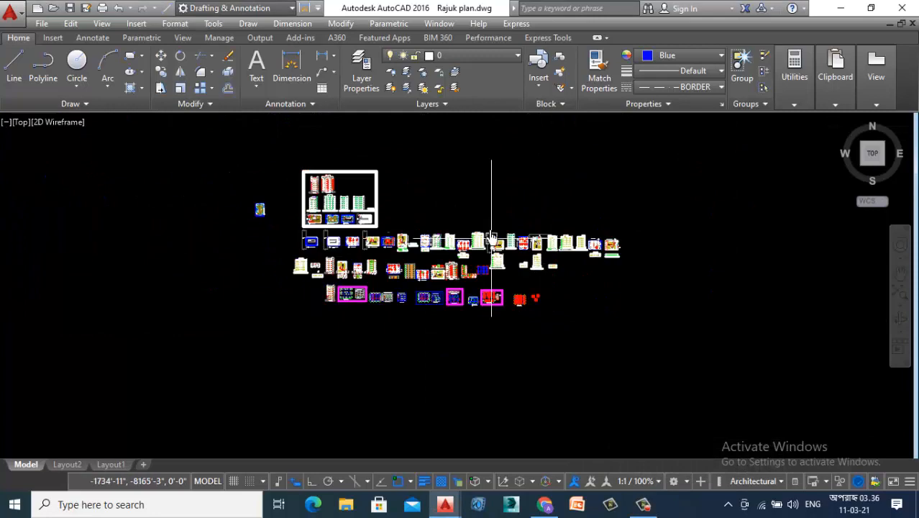
{"action": "scroll", "coordinate": [484, 205], "scroll_direction": "up", "scroll_amount": 2}
{"action": "scroll", "coordinate": [476, 216], "scroll_direction": "down", "scroll_amount": 2}
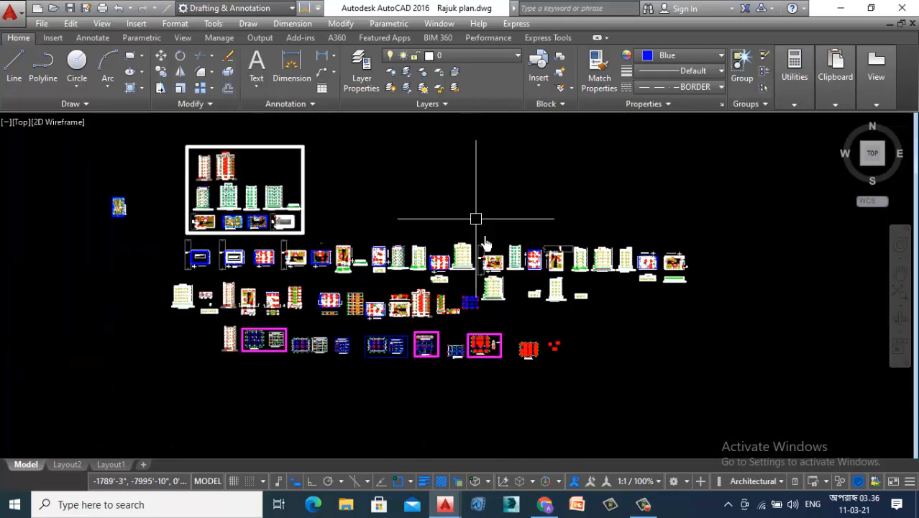
{"action": "scroll", "coordinate": [592, 360], "scroll_direction": "up", "scroll_amount": 5}
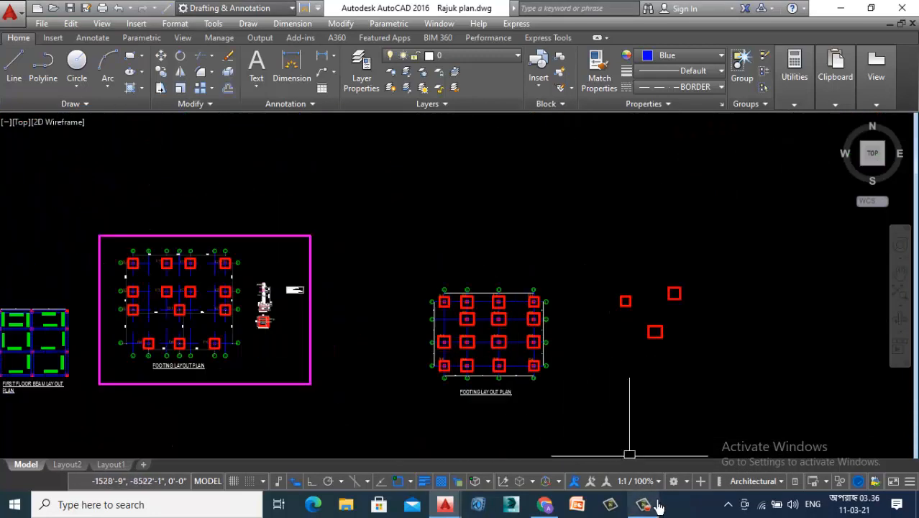